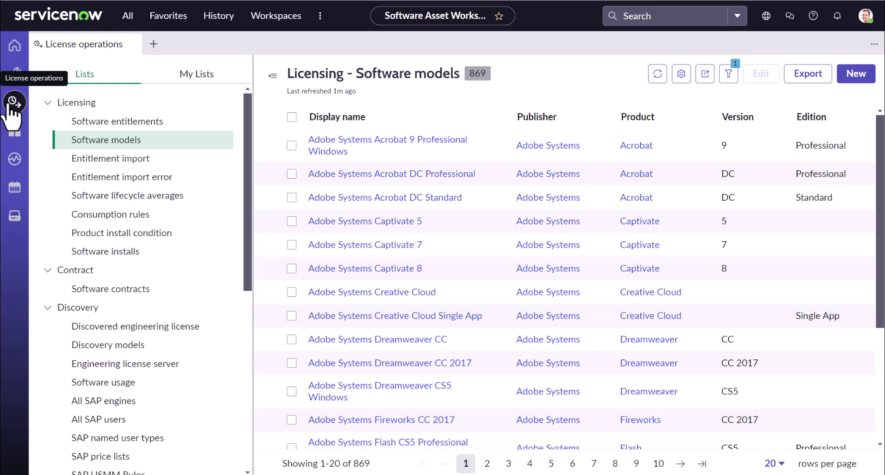
# Step: Start a new software model from the Software models list and set its discovery map to DMAP0004767
pyautogui.click(93, 141)
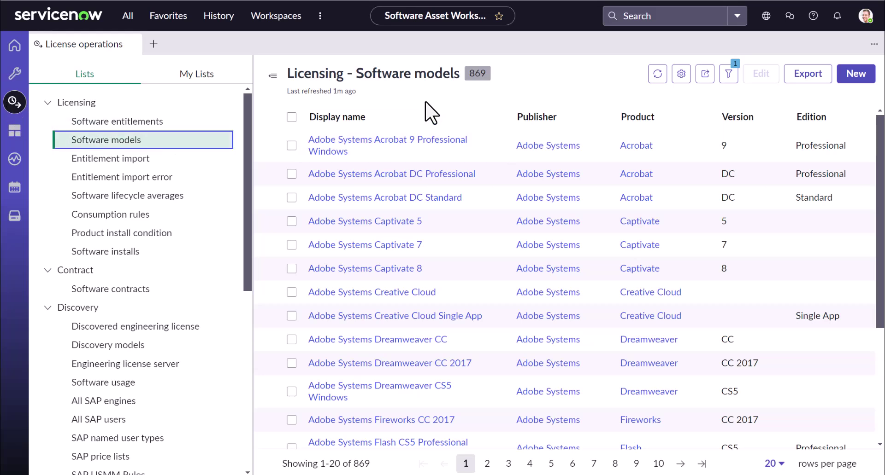
pyautogui.click(854, 74)
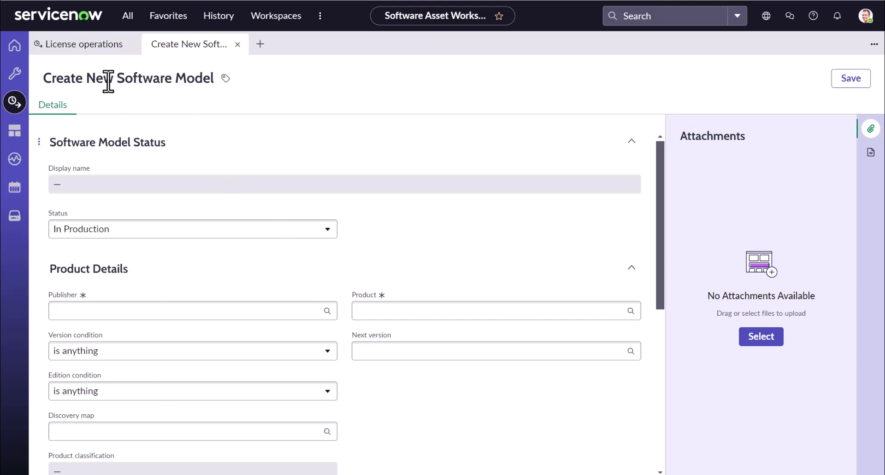
pyautogui.scroll(-1, 378, 369)
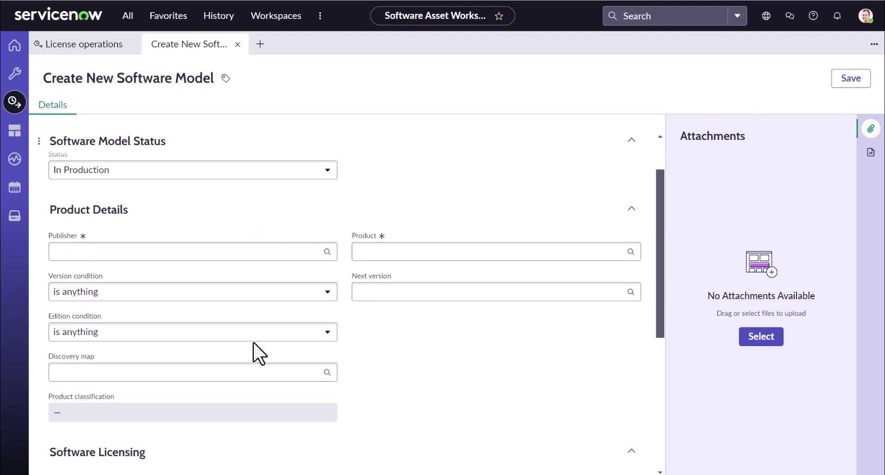
pyautogui.scroll(-2, 443, 367)
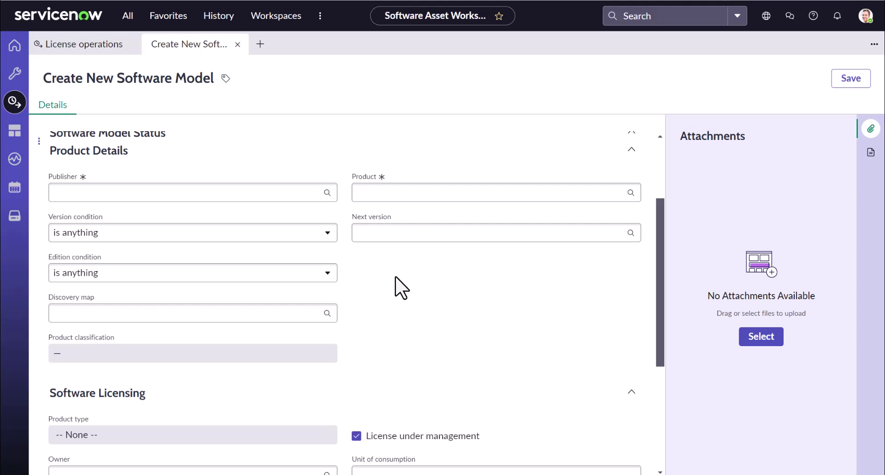
pyautogui.click(218, 314)
pyautogui.write('DMAP0004767')
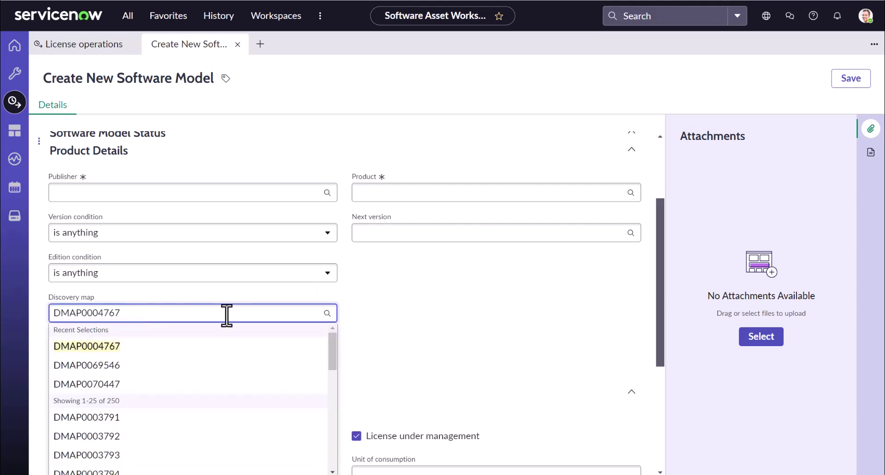
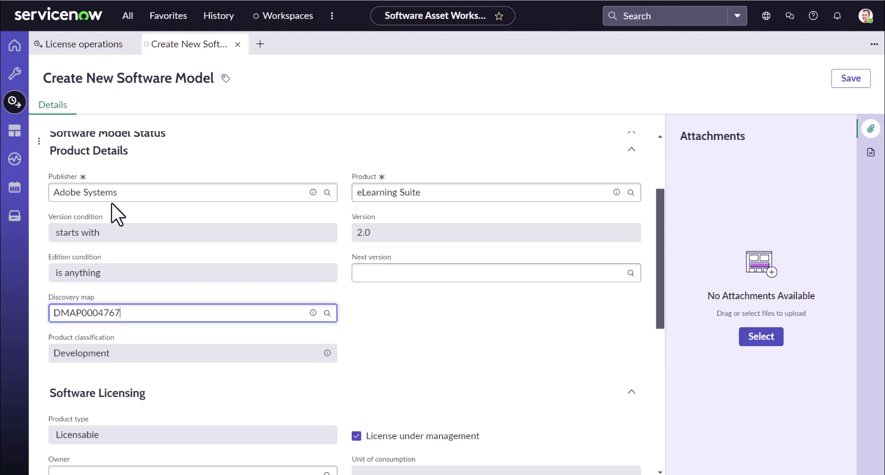
# Step: Check the product filled in from the discovery map and save the new software model
pyautogui.doubleClick(405, 193)
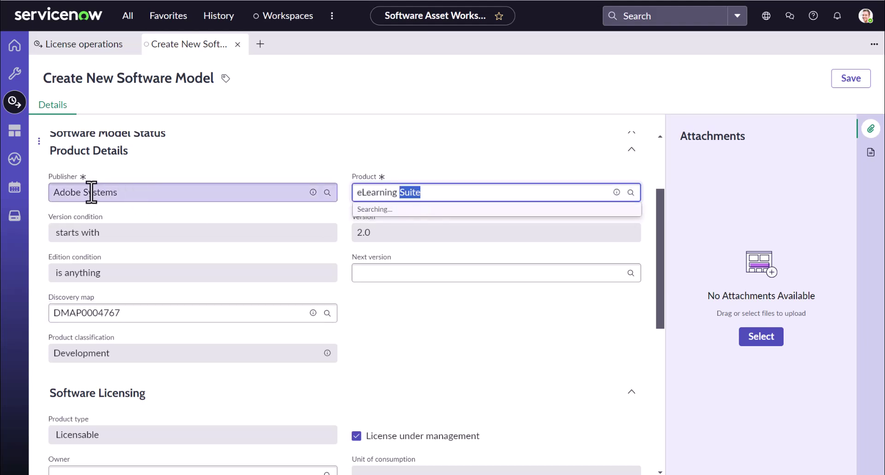
pyautogui.click(439, 337)
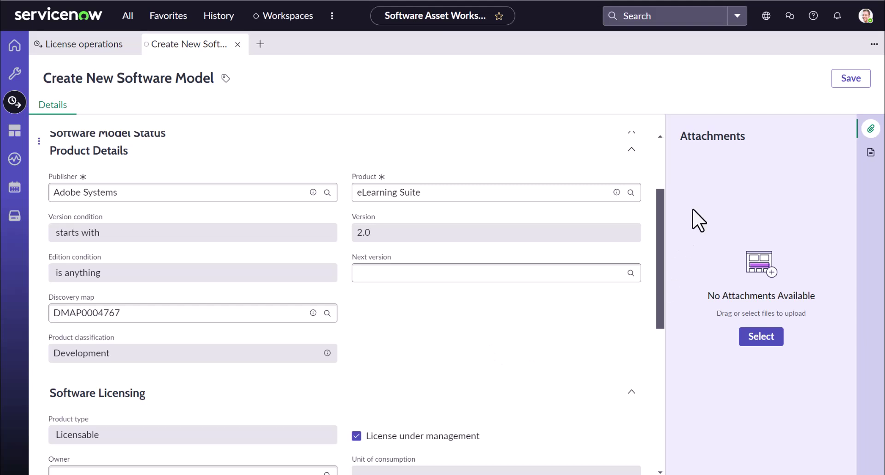
pyautogui.click(851, 82)
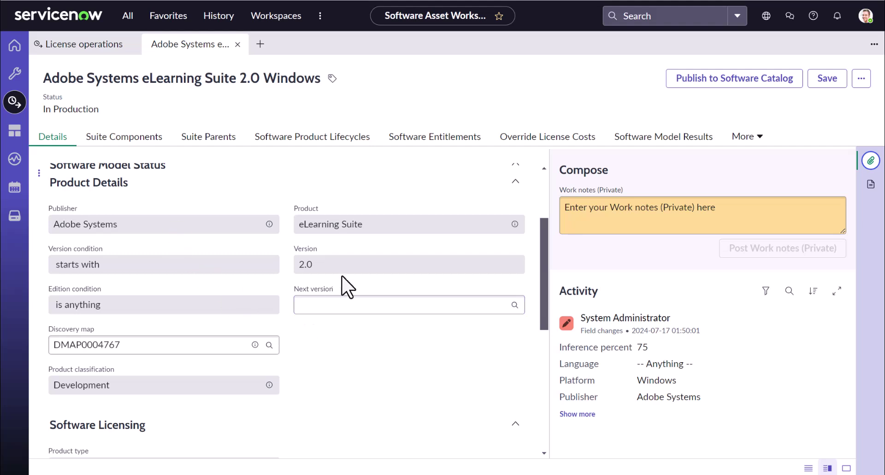
# Step: Review the saved model's suite components and the "Create pre-built suite components" business rule
pyautogui.moveTo(375, 226); pyautogui.dragTo(349, 226)
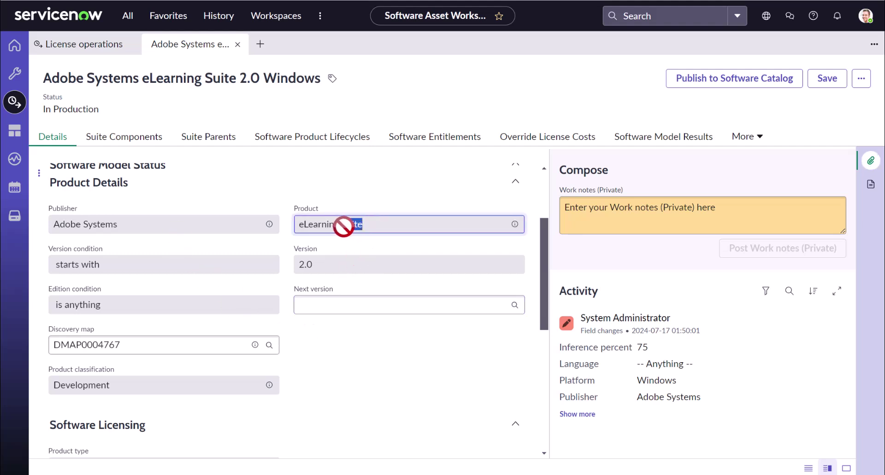
pyautogui.click(119, 149)
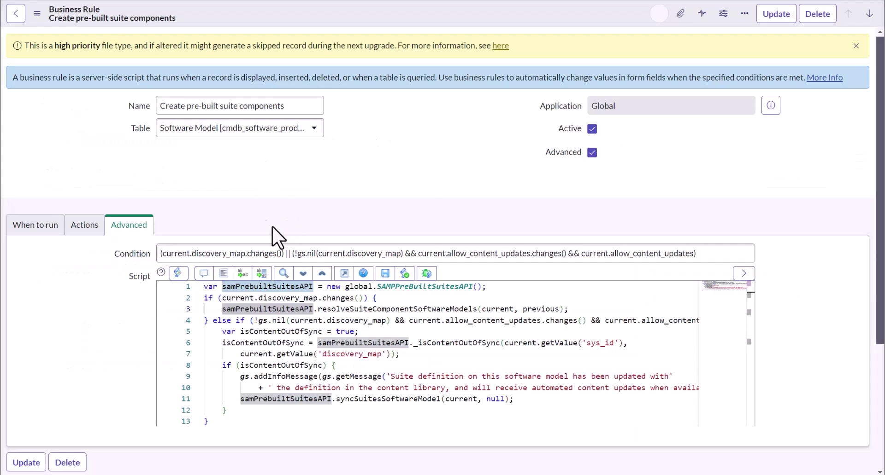
pyautogui.moveTo(168, 106); pyautogui.dragTo(292, 106)
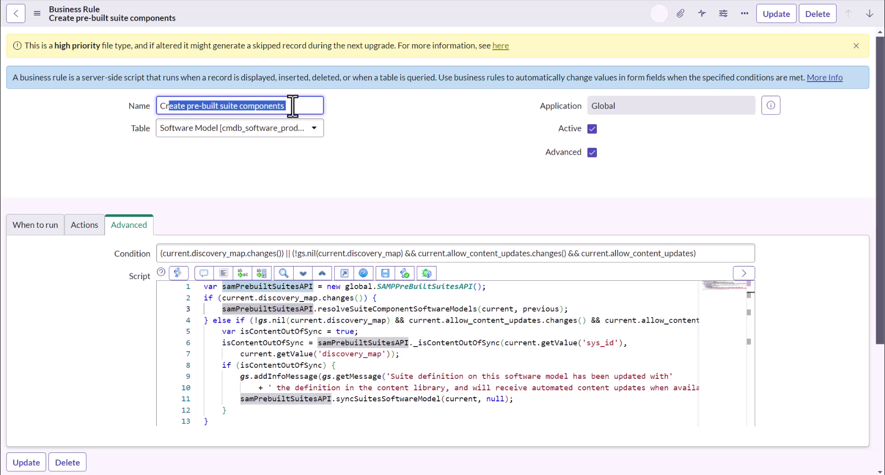
pyautogui.click(393, 159)
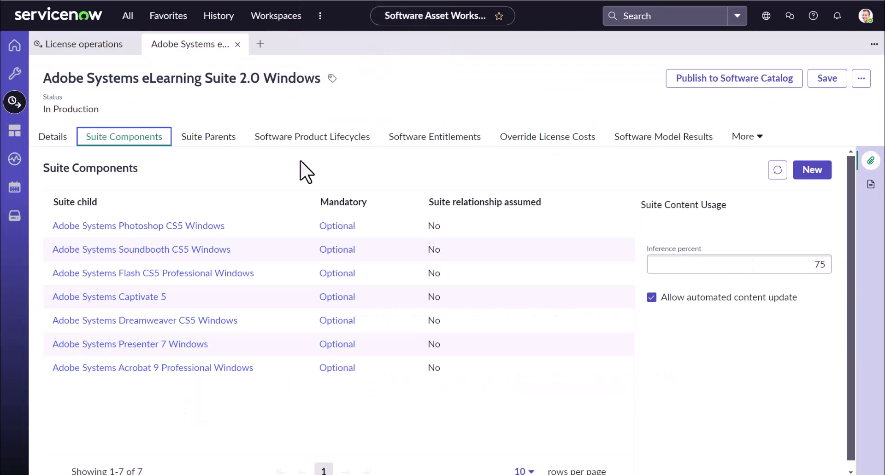
# Step: Open the discovery map record from the model's details, and open the table list samp_sw_entitlement_definition.LIST
pyautogui.click(54, 139)
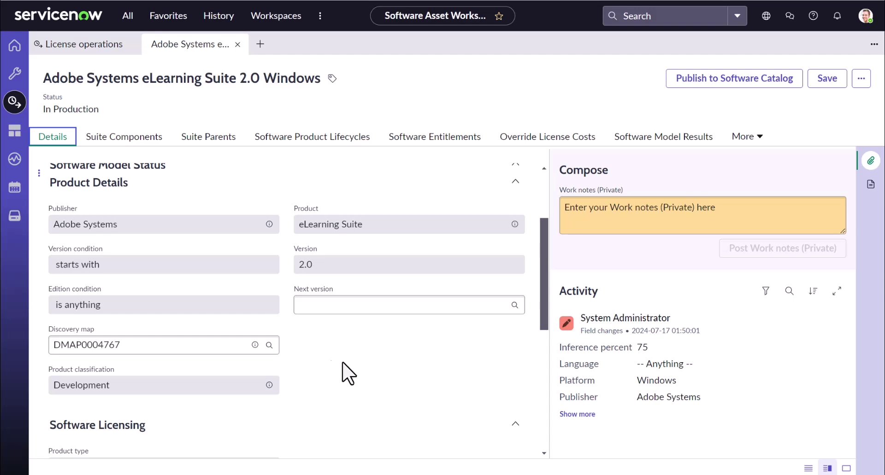
pyautogui.click(255, 345)
pyautogui.click(127, 16)
pyautogui.write('samp_sw_entitlement_definition')
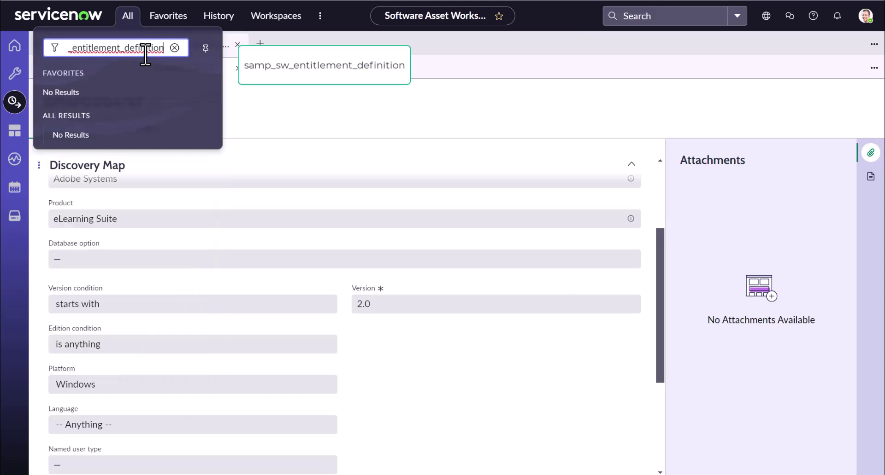
pyautogui.write('.LIST')
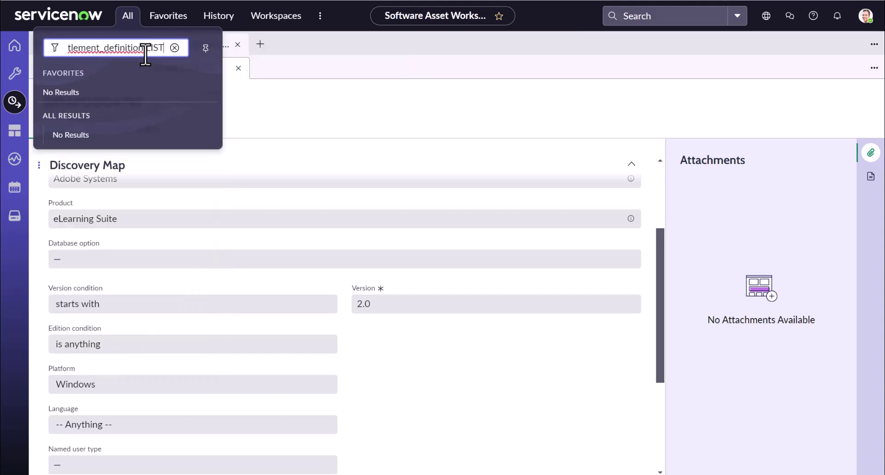
pyautogui.press('Return')
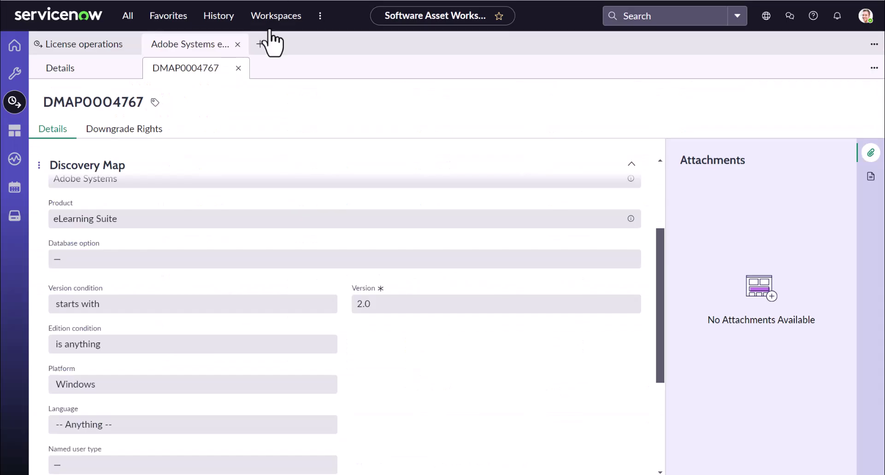
# Step: Copy the discovery map's number, filter the Discovery Maps list to Number =DMAP0004767, and check its Suite defined value
pyautogui.doubleClick(93, 102)
pyautogui.hotkey('ctrl', 'c')
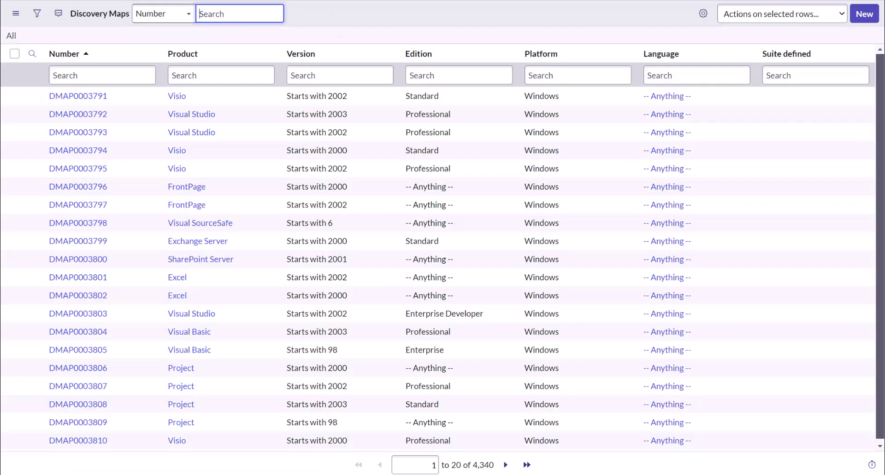
pyautogui.click(87, 76)
pyautogui.write('=')
pyautogui.hotkey('ctrl', 'v')
pyautogui.press('Return')
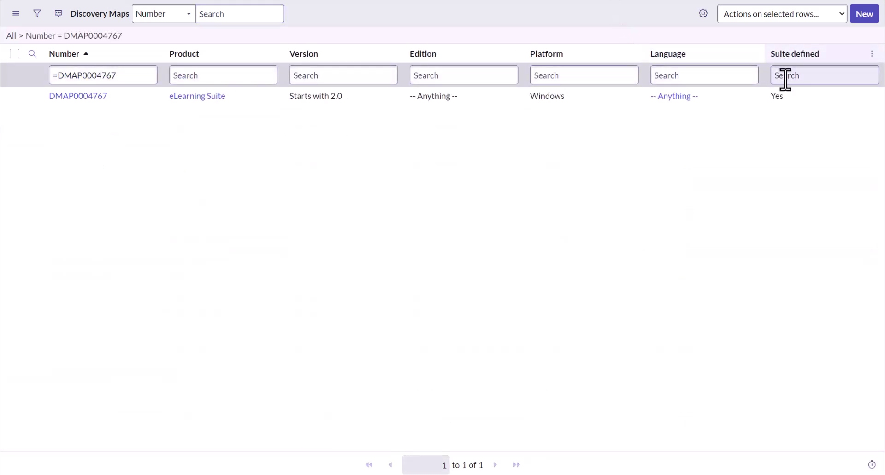
pyautogui.doubleClick(782, 97)
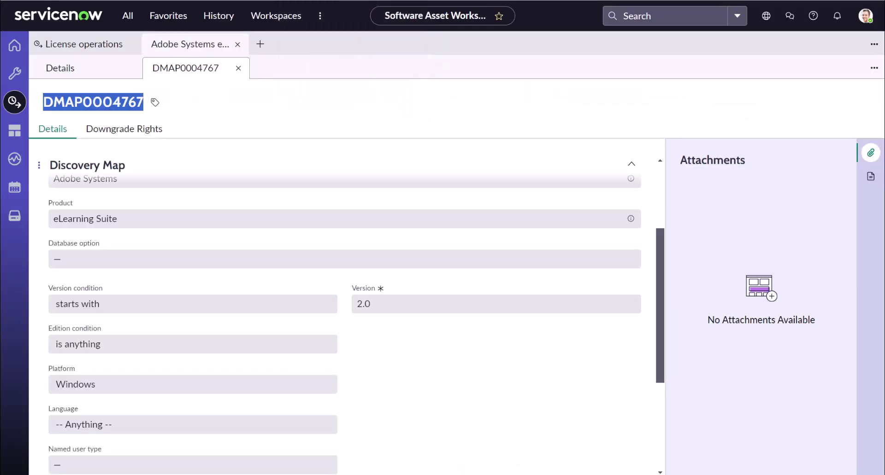
# Step: Return to the eLearning Suite model and compare its discovery map details with its suite components
pyautogui.click(93, 72)
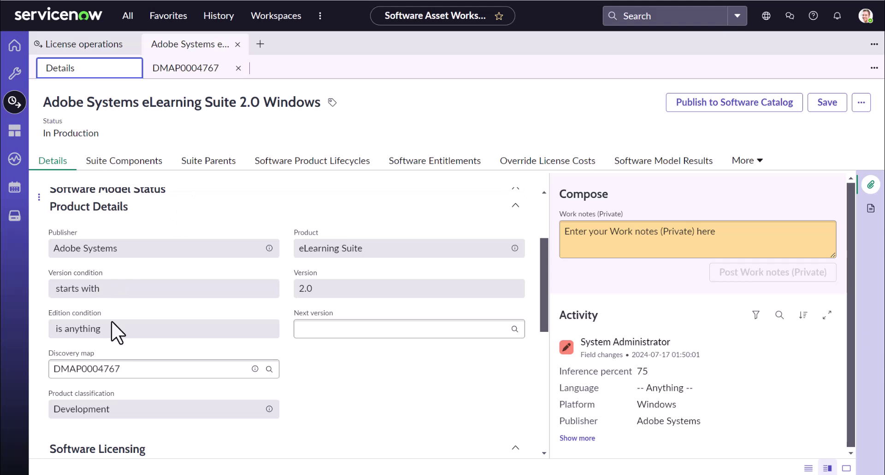
pyautogui.moveTo(128, 376); pyautogui.dragTo(344, 418)
pyautogui.click(155, 166)
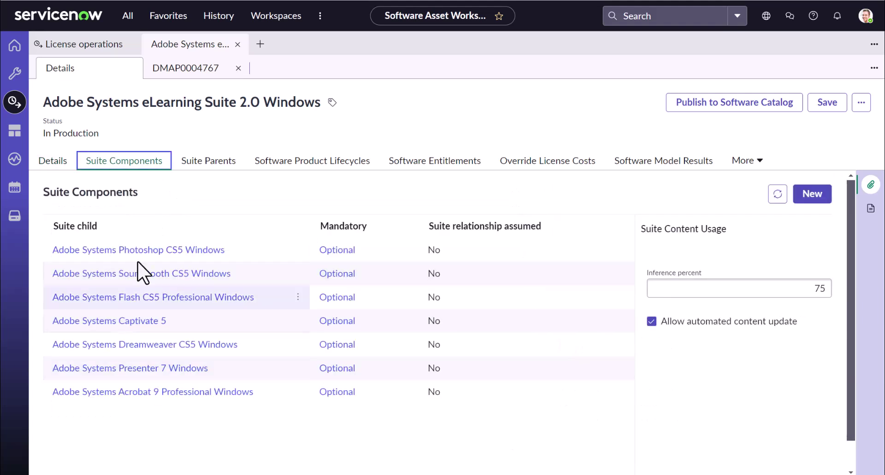
pyautogui.click(65, 167)
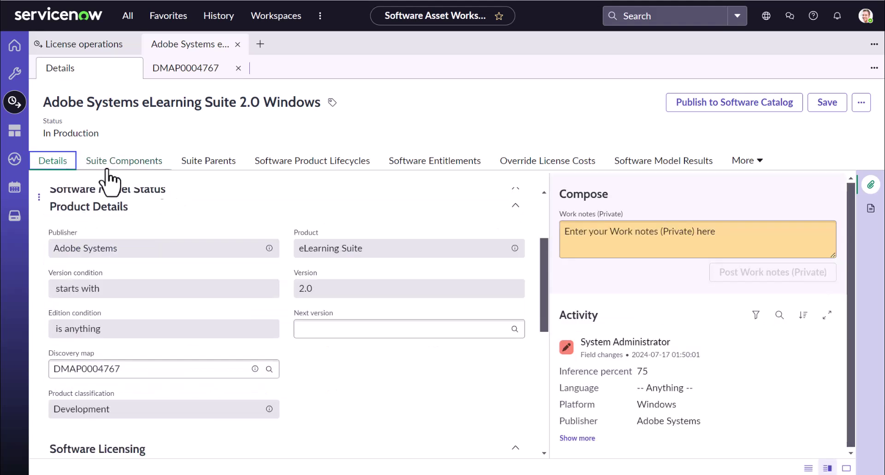
pyautogui.click(364, 392)
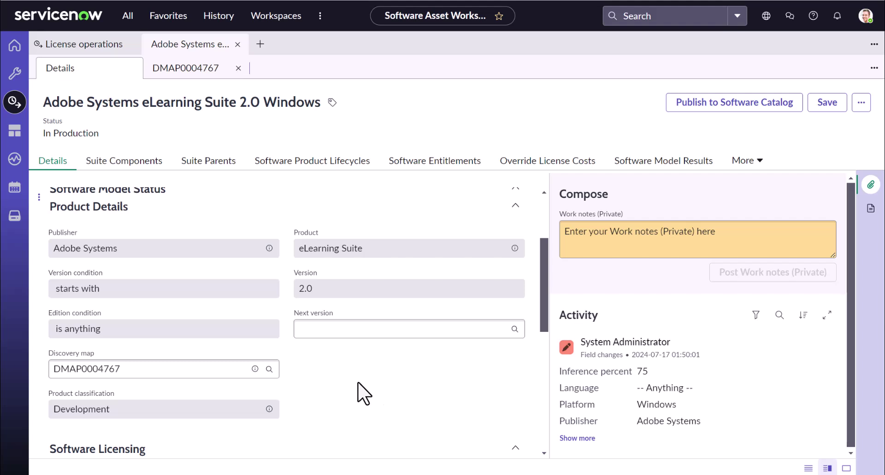
# Step: Open the model's matching discovery models and examine the filter conditions used to match them
pyautogui.scroll(3, 310, 335)
pyautogui.scroll(-3, 300, 326)
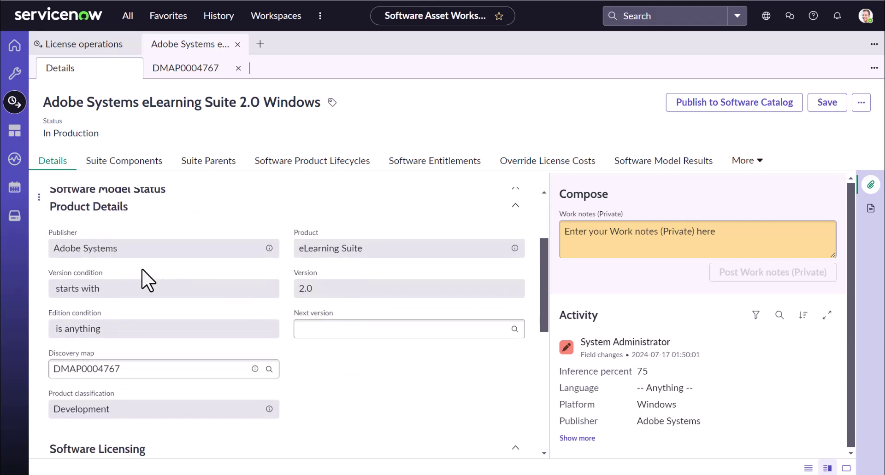
pyautogui.scroll(-3, 359, 332)
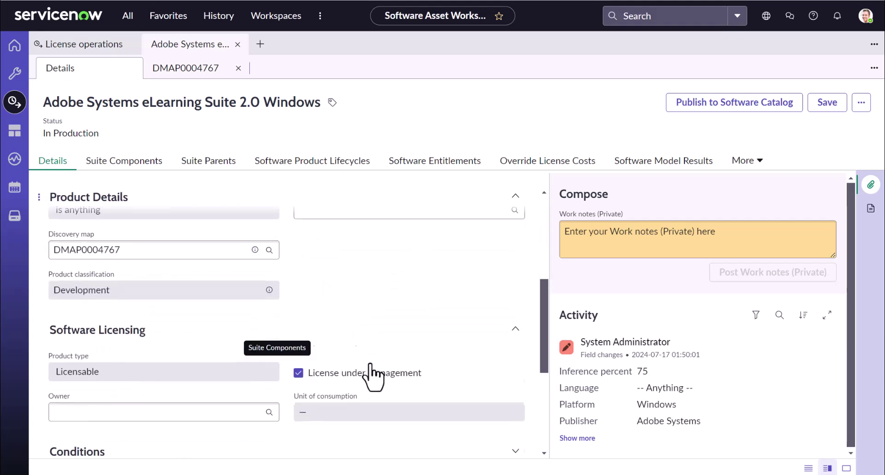
pyautogui.scroll(2, 369, 371)
pyautogui.scroll(2, 336, 351)
pyautogui.scroll(-5, 318, 369)
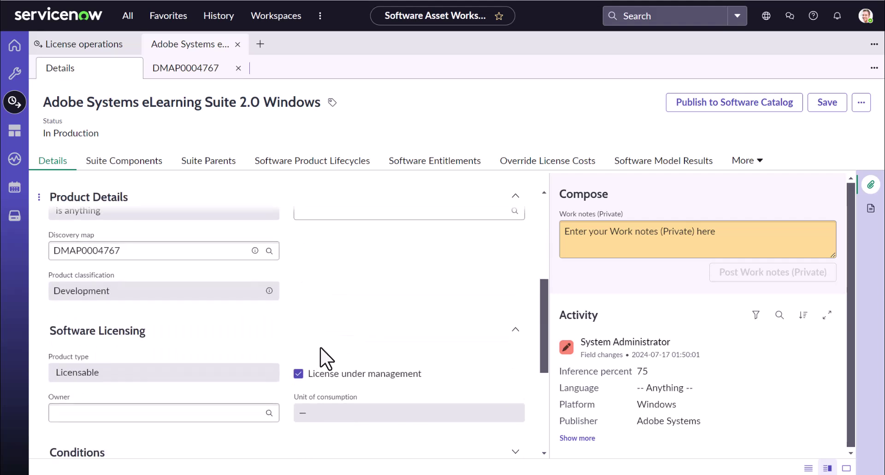
pyautogui.click(755, 164)
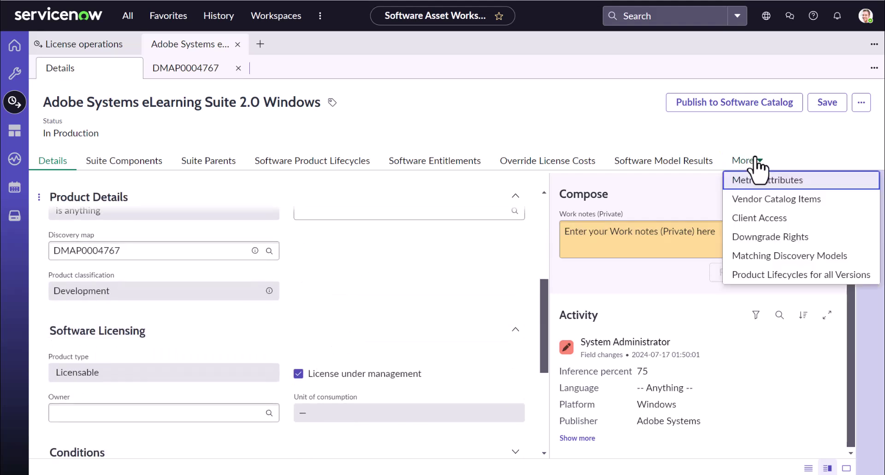
pyautogui.click(789, 258)
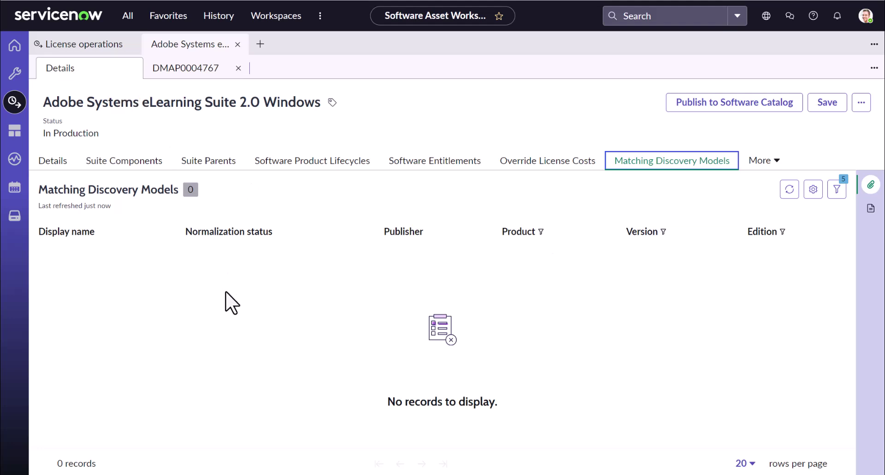
pyautogui.click(837, 189)
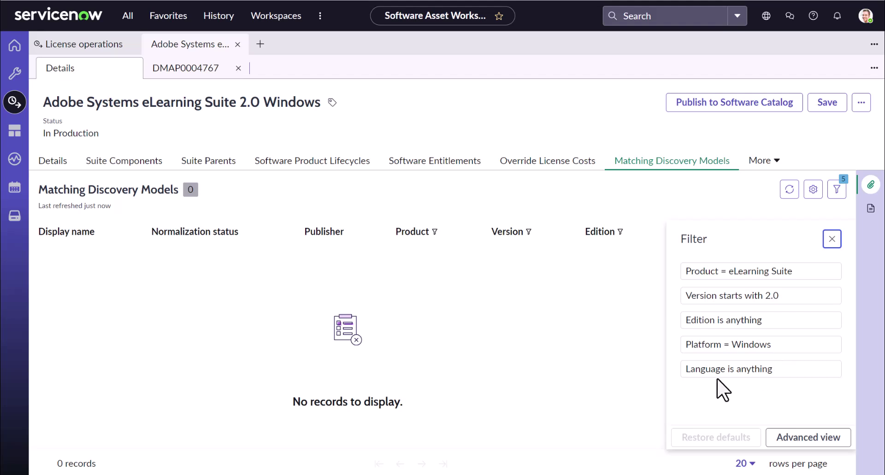
pyautogui.click(831, 240)
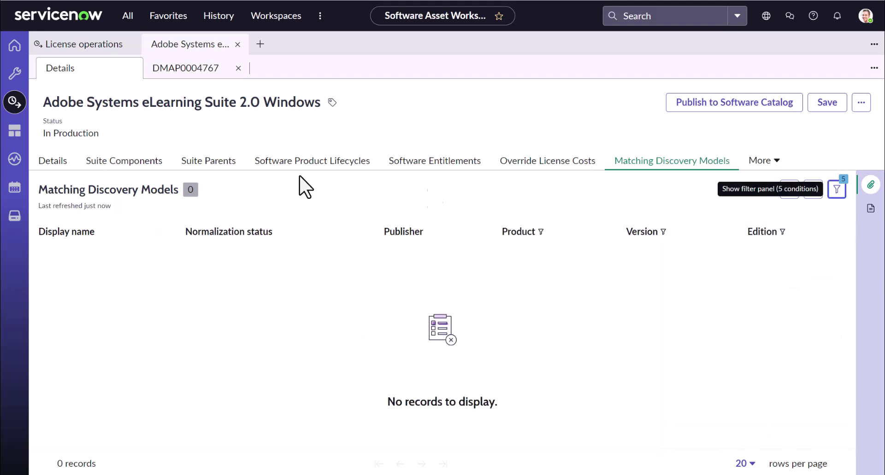
# Step: Review the model's product and licensing details, and open its downgrade rights
pyautogui.click(53, 162)
pyautogui.scroll(3, 317, 344)
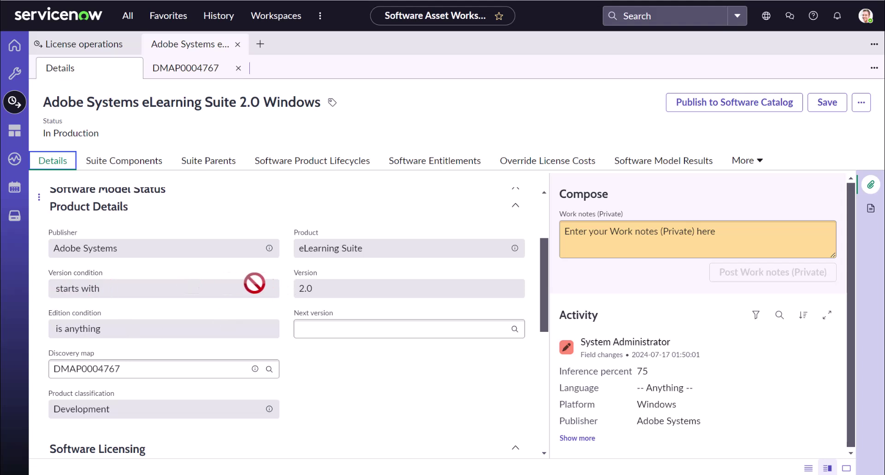
pyautogui.scroll(-4, 118, 348)
pyautogui.scroll(-2, 118, 348)
pyautogui.scroll(3, 360, 297)
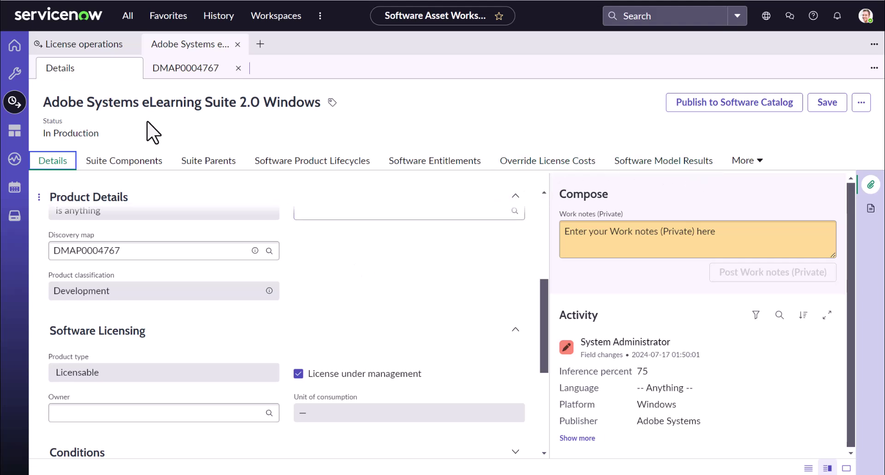
pyautogui.click(744, 161)
pyautogui.click(760, 227)
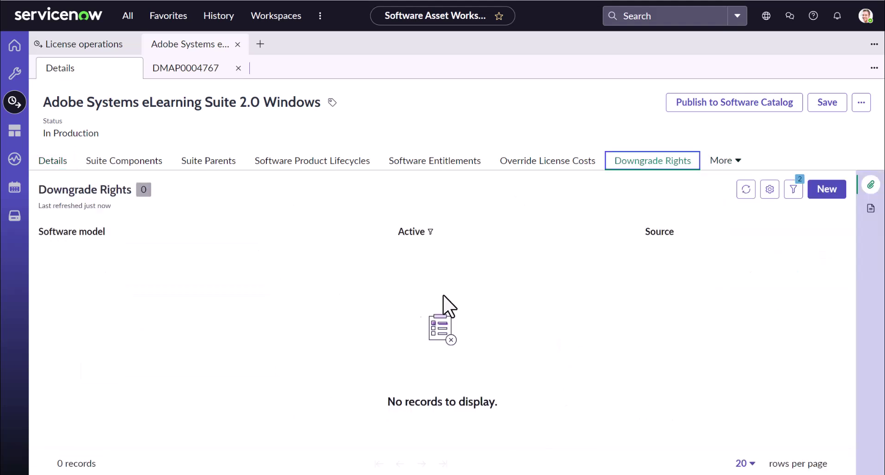
# Step: Close the eLearning Suite model record and start another new software model
pyautogui.moveTo(194, 67); pyautogui.dragTo(241, 47)
pyautogui.click(237, 44)
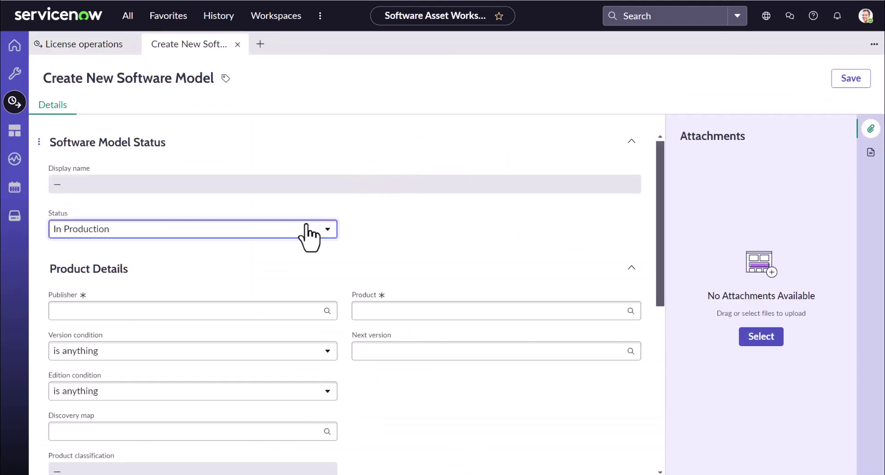
# Step: Create the software model from discovery map DMAP0069546, save it, and dismiss the duplicate notice
pyautogui.scroll(-3, 405, 265)
pyautogui.click(151, 314)
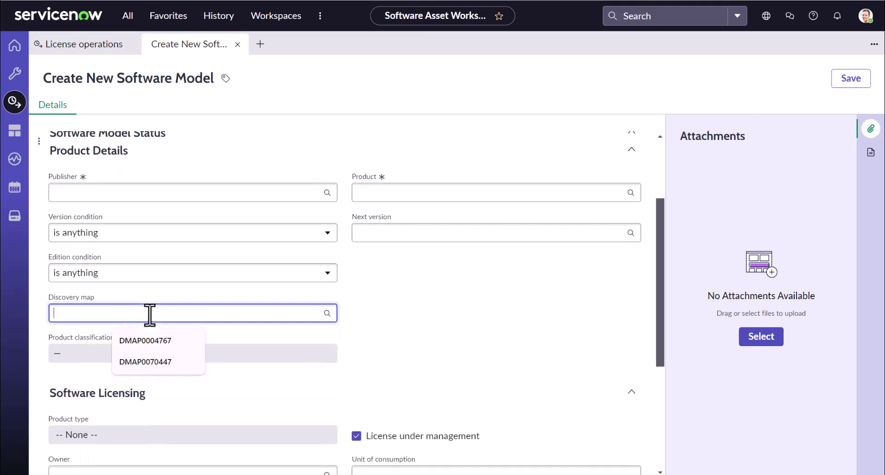
pyautogui.write('DMAP0069546')
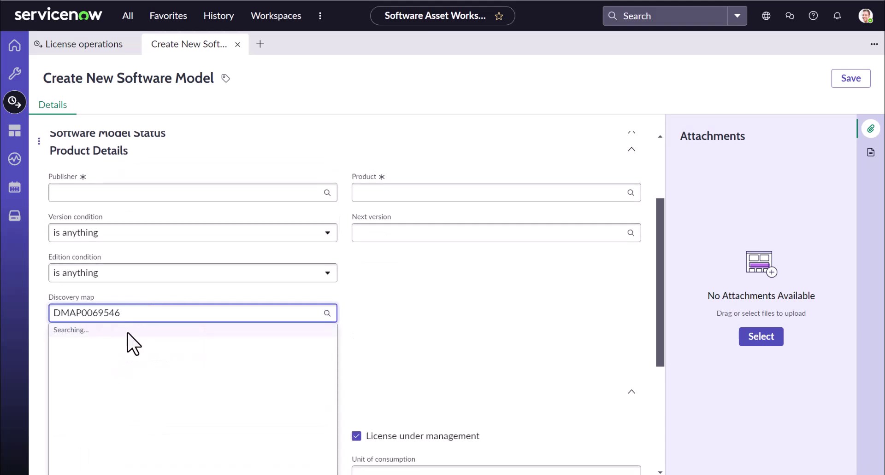
pyautogui.click(121, 349)
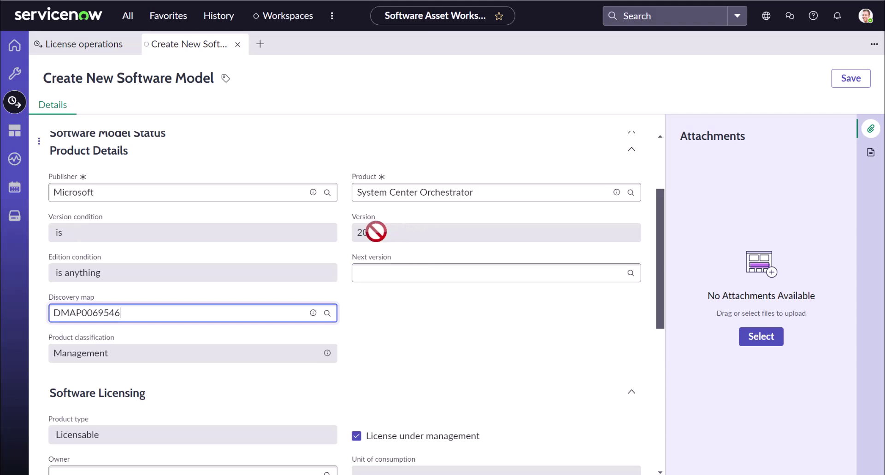
pyautogui.click(850, 79)
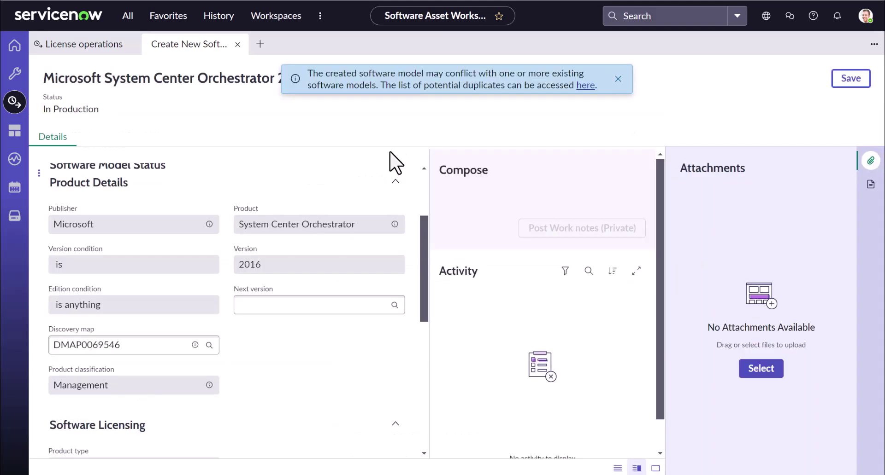
pyautogui.click(618, 81)
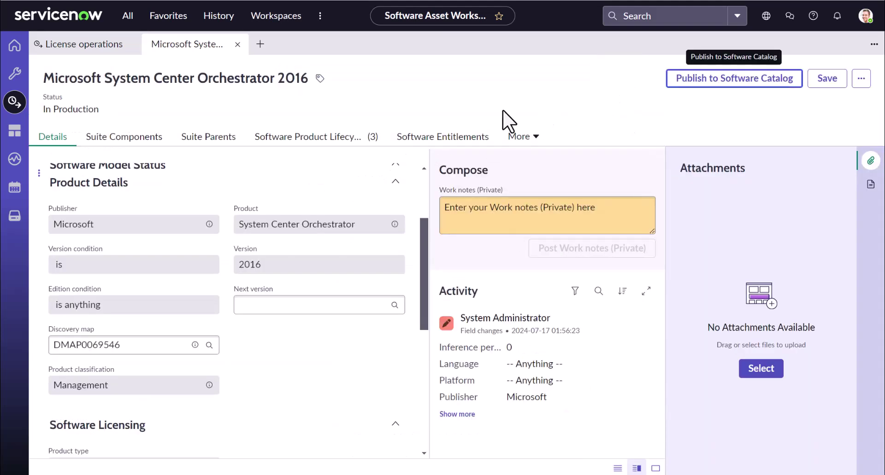
# Step: View the new model's downgrade rights with the attachments area collapsed
pyautogui.click(522, 137)
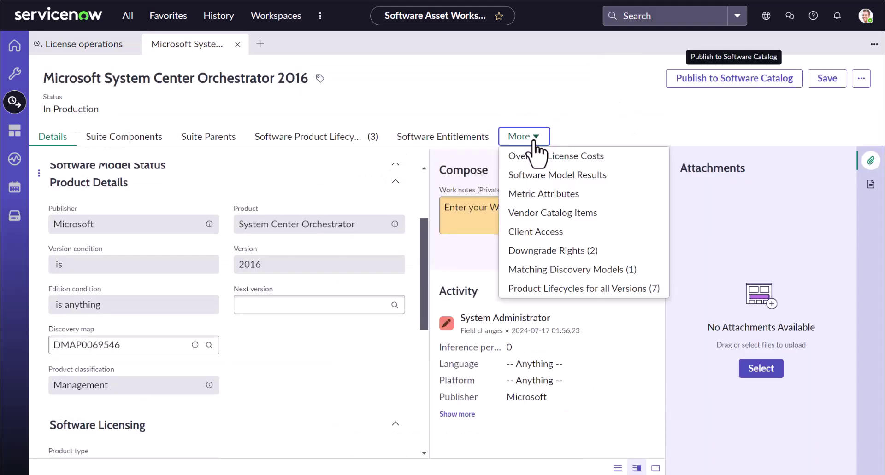
pyautogui.click(548, 252)
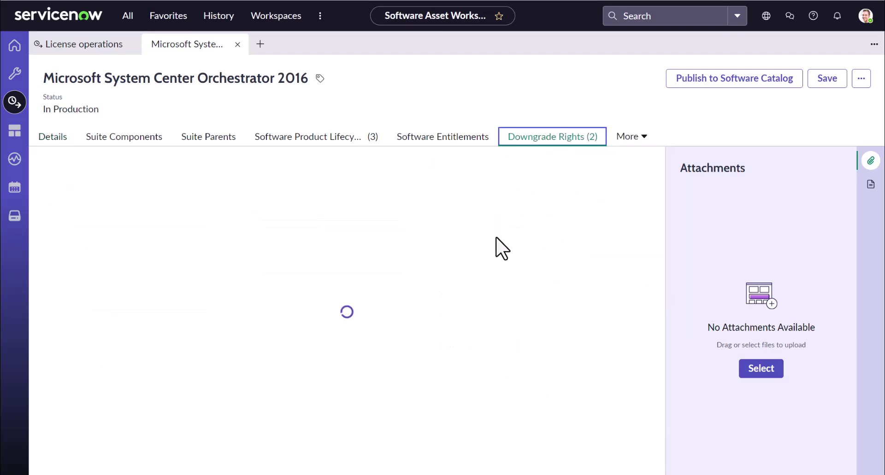
pyautogui.click(871, 161)
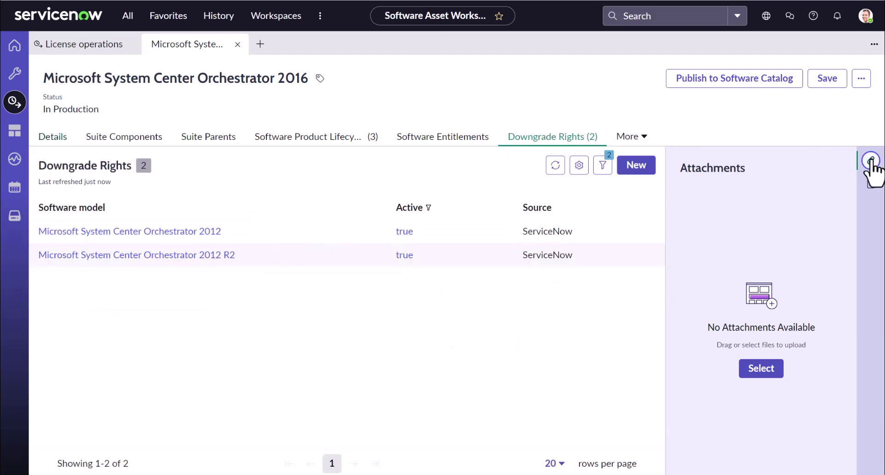
pyautogui.click(870, 161)
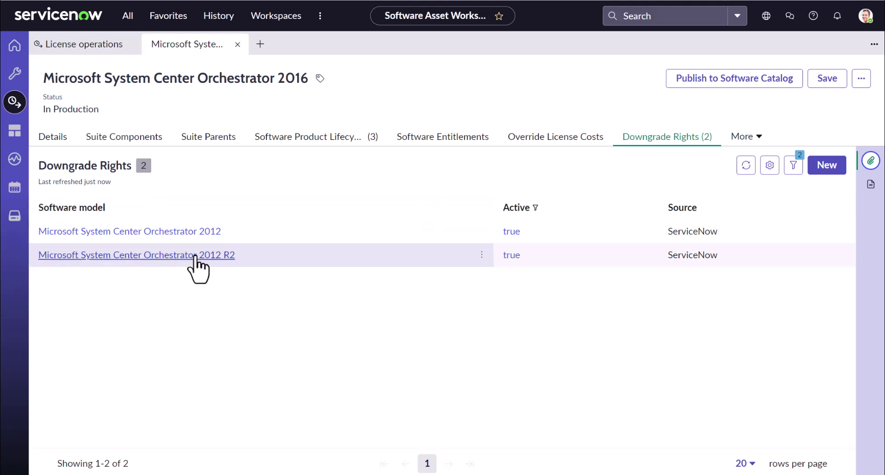
# Step: Open the model's linked discovery map from its details and view that map's downgrade rights
pyautogui.click(55, 137)
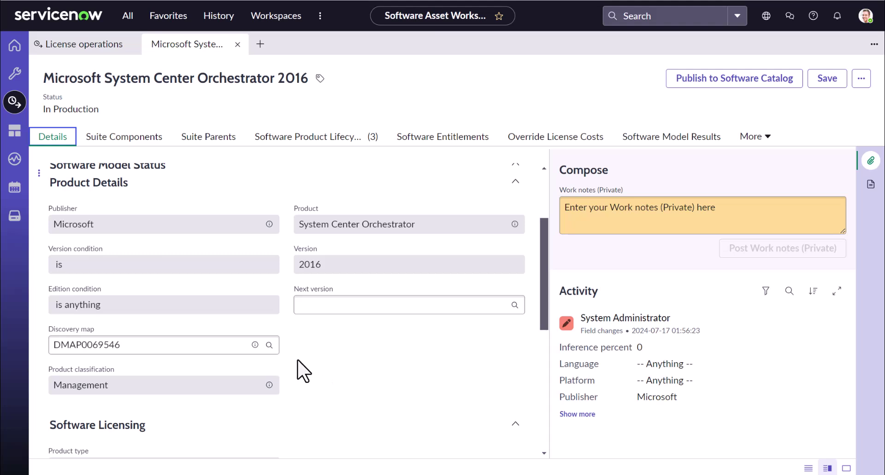
pyautogui.click(255, 345)
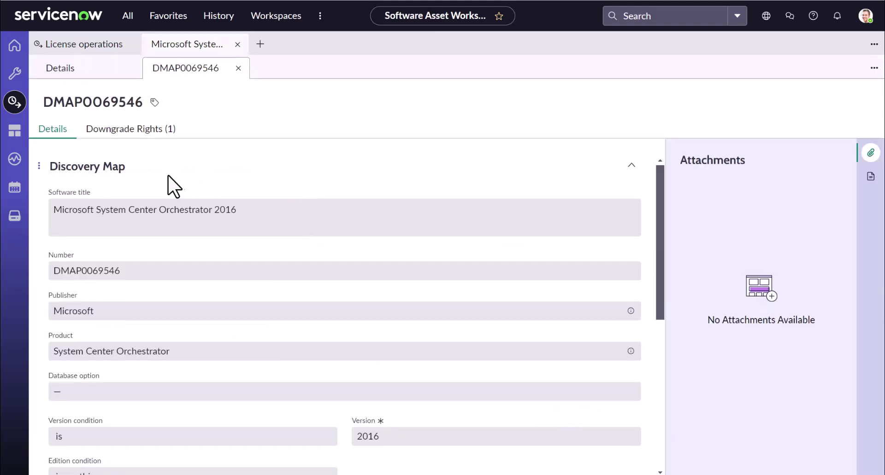
pyautogui.click(118, 130)
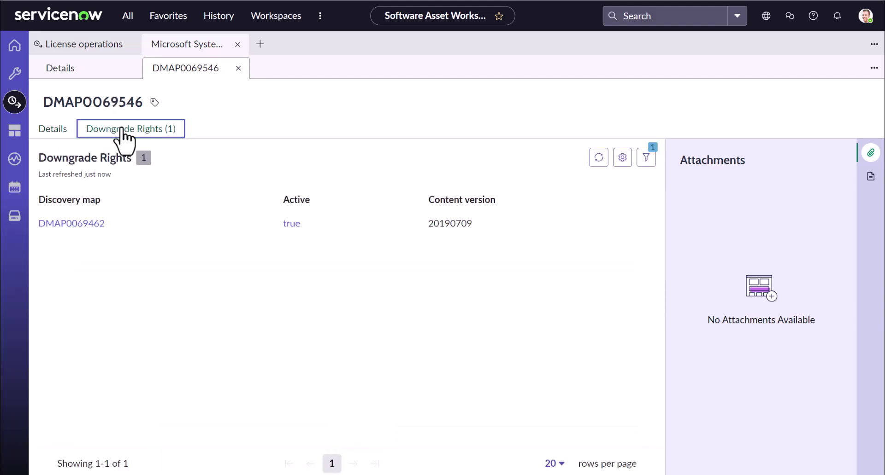
# Step: Follow the downgrade rights from DMAP0069462 to DMAP0070447, checking the software title on each discovery map
pyautogui.click(71, 223)
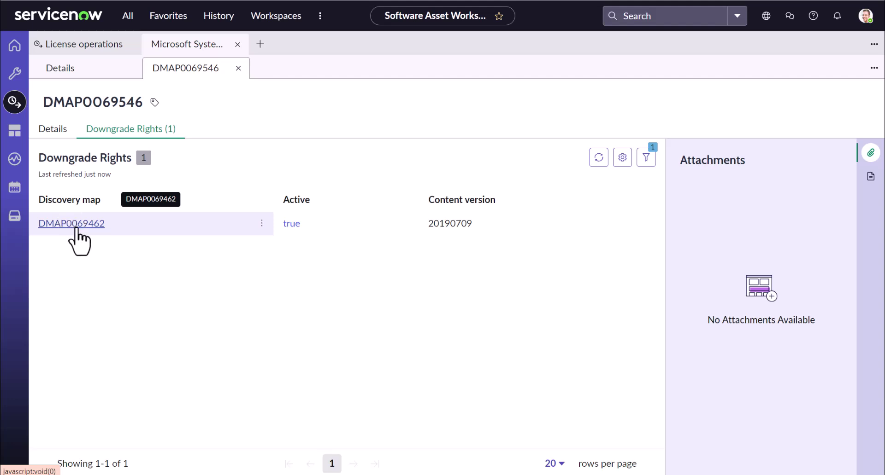
pyautogui.click(77, 228)
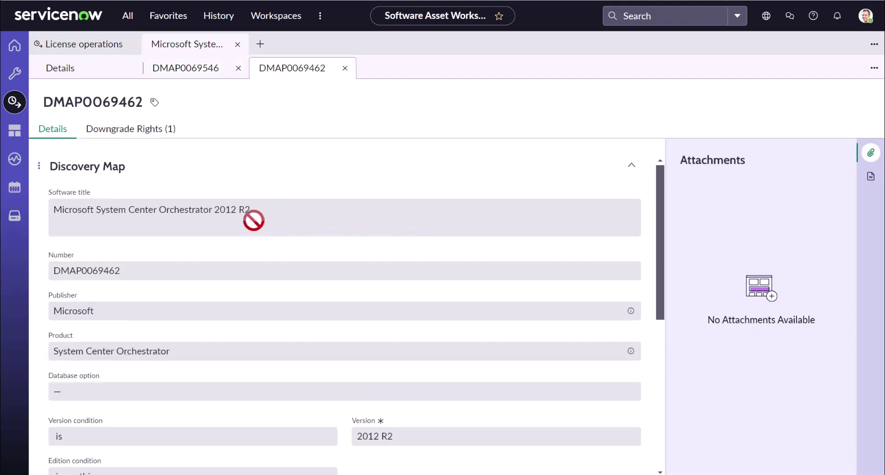
pyautogui.moveTo(183, 214); pyautogui.dragTo(263, 215)
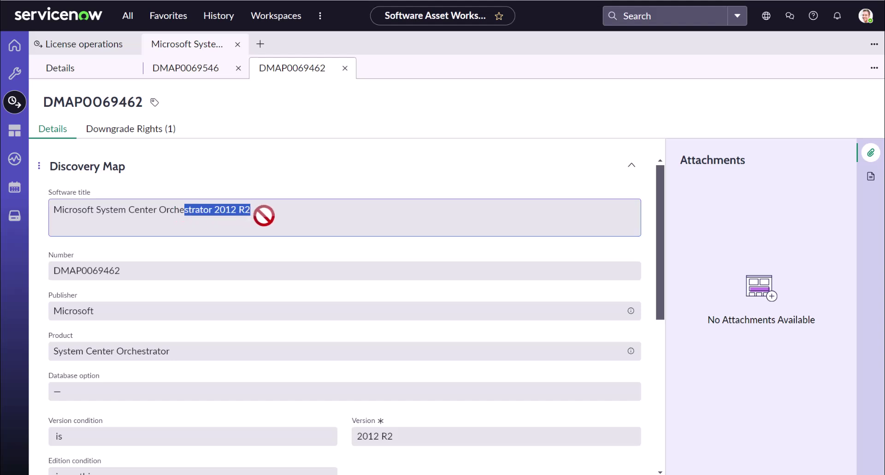
pyautogui.click(134, 130)
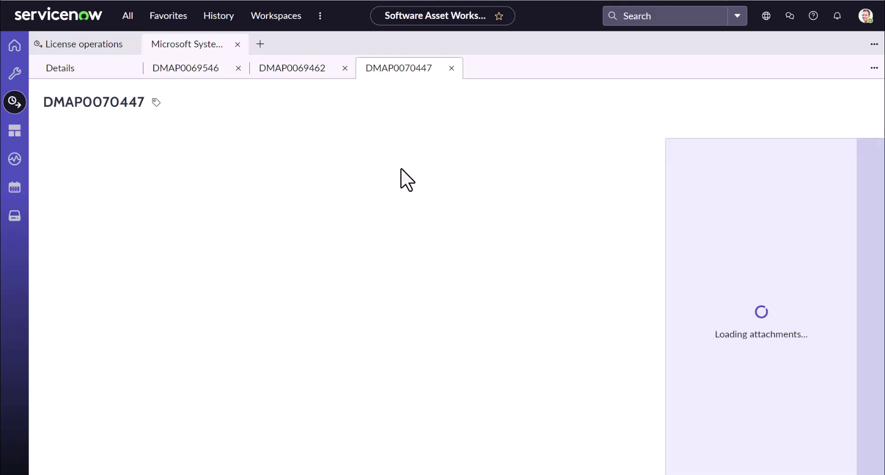
pyautogui.moveTo(245, 212); pyautogui.dragTo(202, 215)
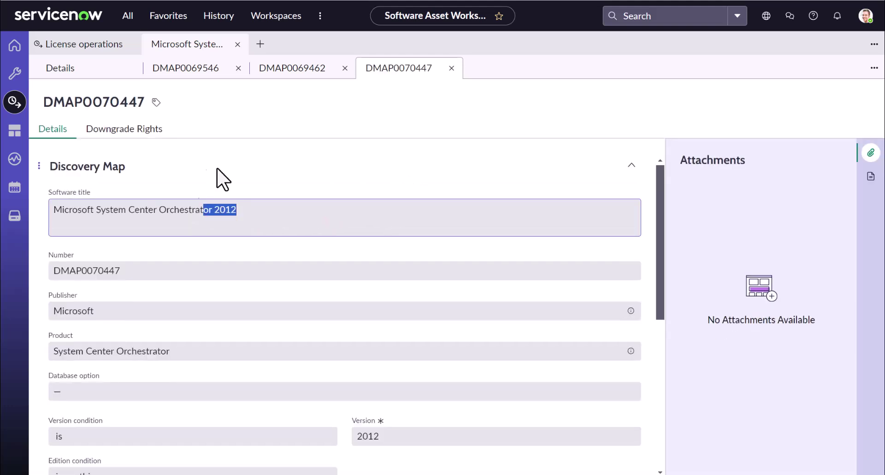
# Step: Return to the System Center Orchestrator 2016 model and review its downgrade rights again
pyautogui.click(91, 74)
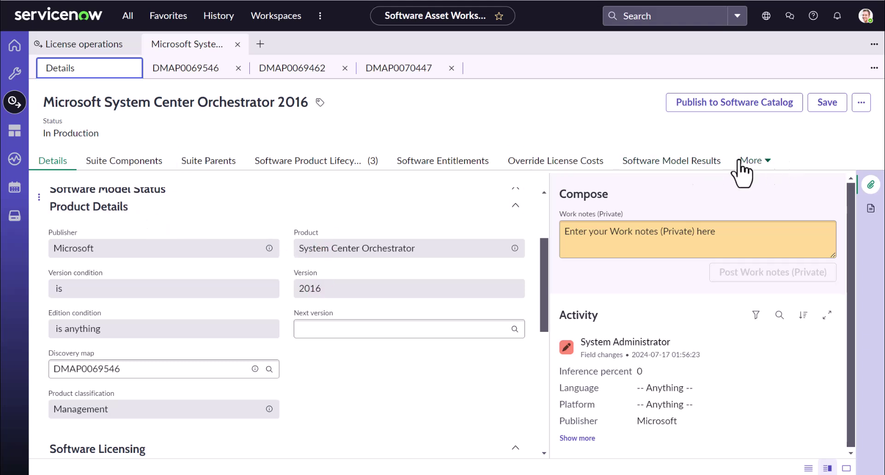
pyautogui.click(763, 169)
pyautogui.click(666, 236)
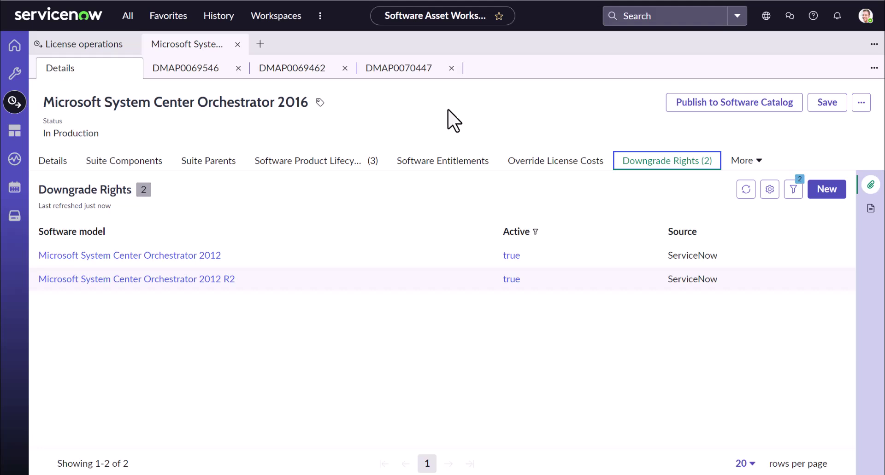
# Step: Start a new software entitlement from the Microsoft System Center Orchestrator 2016 model
pyautogui.click(446, 170)
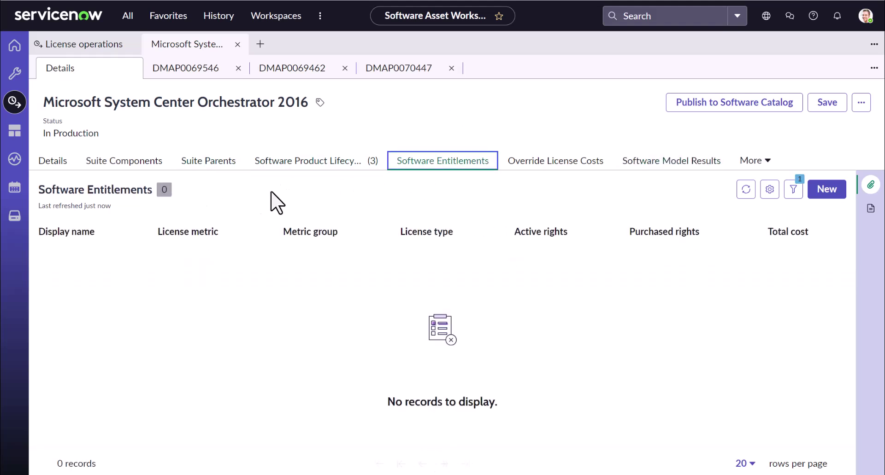
pyautogui.click(750, 161)
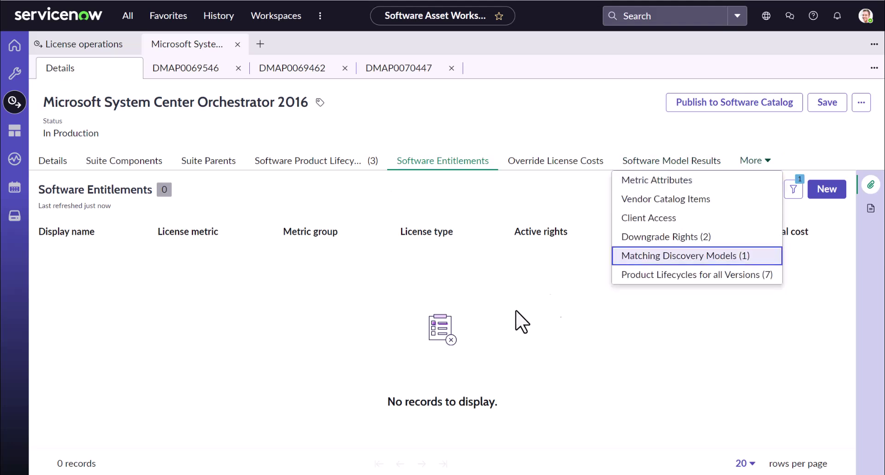
pyautogui.click(454, 187)
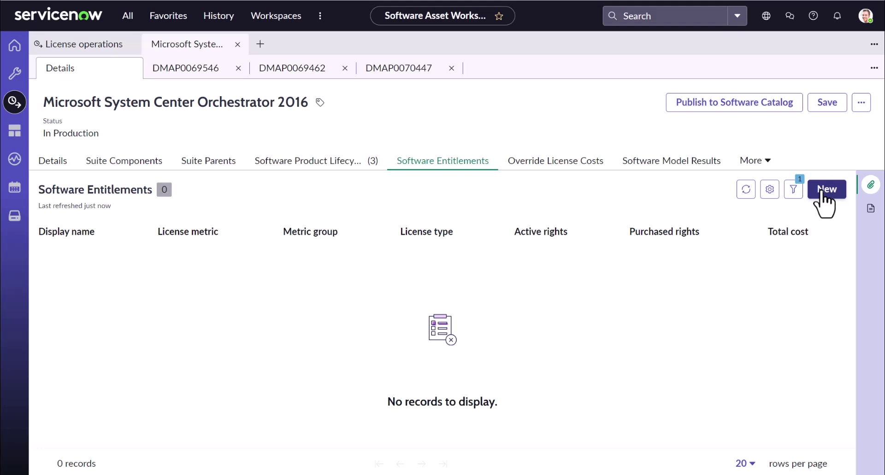
pyautogui.click(822, 193)
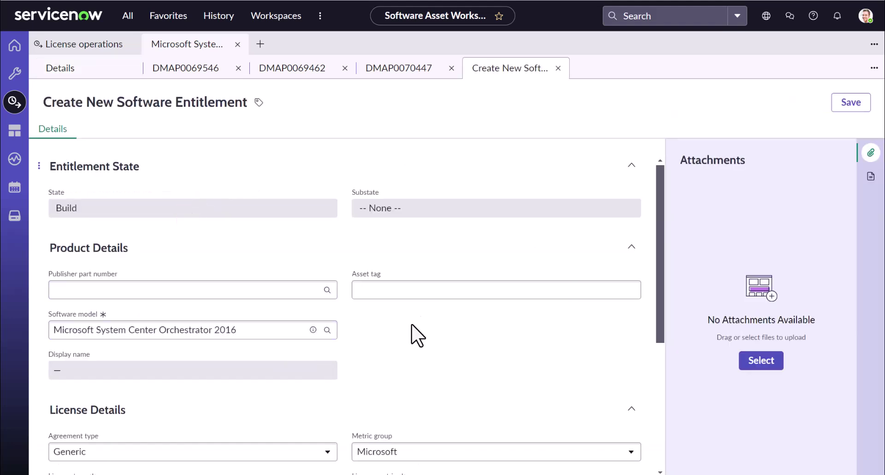
# Step: Set the entitlement's license metric to Per Core, with 2 rights per license pack and 200 packs
pyautogui.scroll(-3, 409, 329)
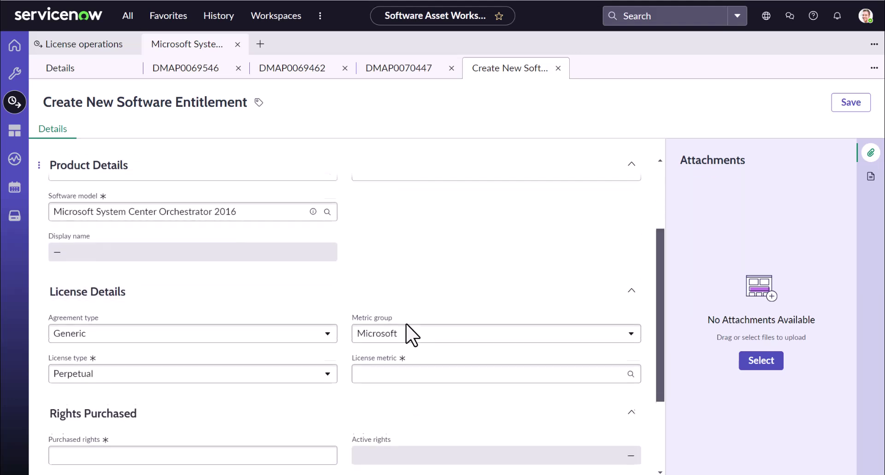
pyautogui.scroll(-3, 409, 329)
pyautogui.click(420, 261)
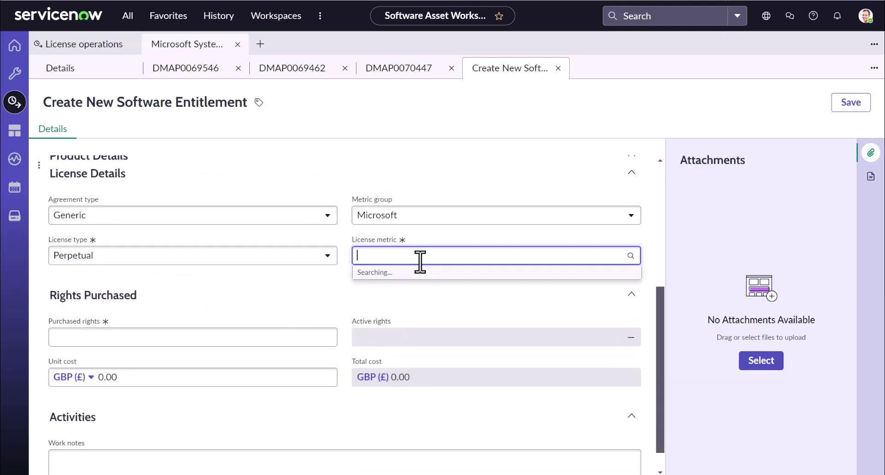
pyautogui.click(387, 290)
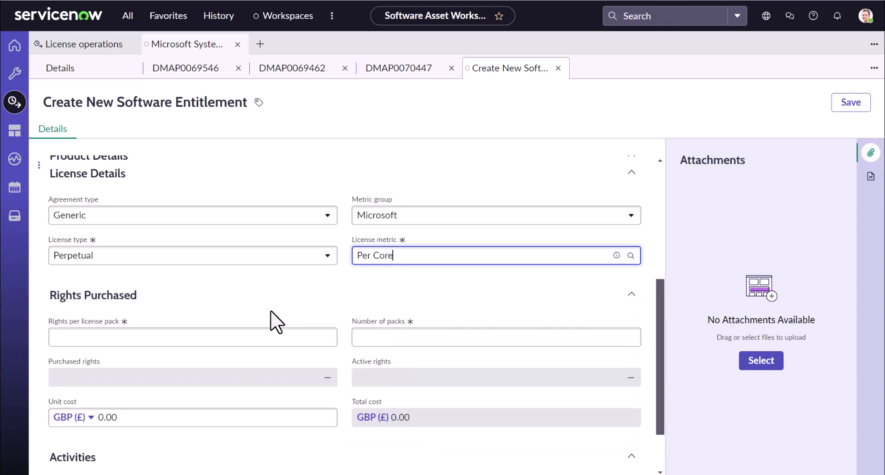
pyautogui.click(238, 328)
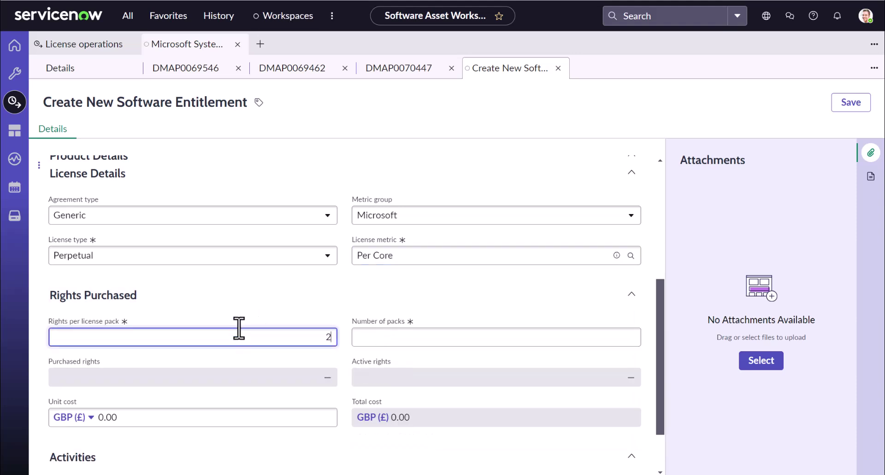
pyautogui.write('2')
pyautogui.click(540, 336)
pyautogui.write('200')
pyautogui.click(518, 299)
pyautogui.scroll(4, 345, 355)
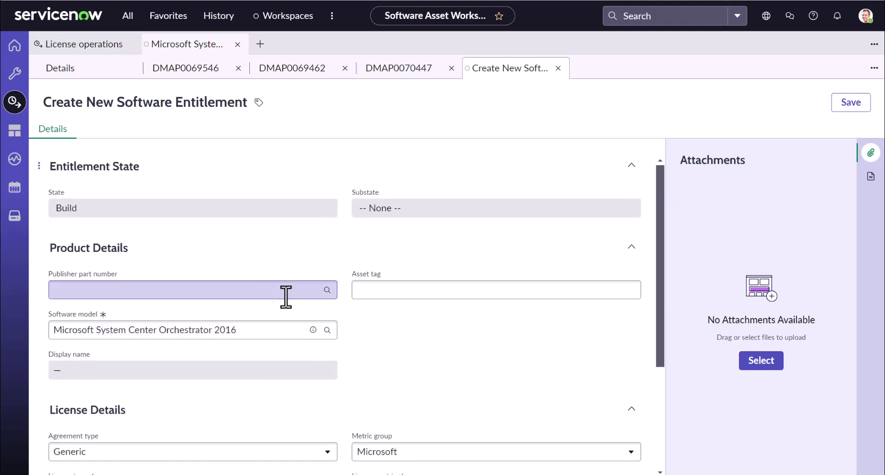
pyautogui.scroll(-4, 422, 315)
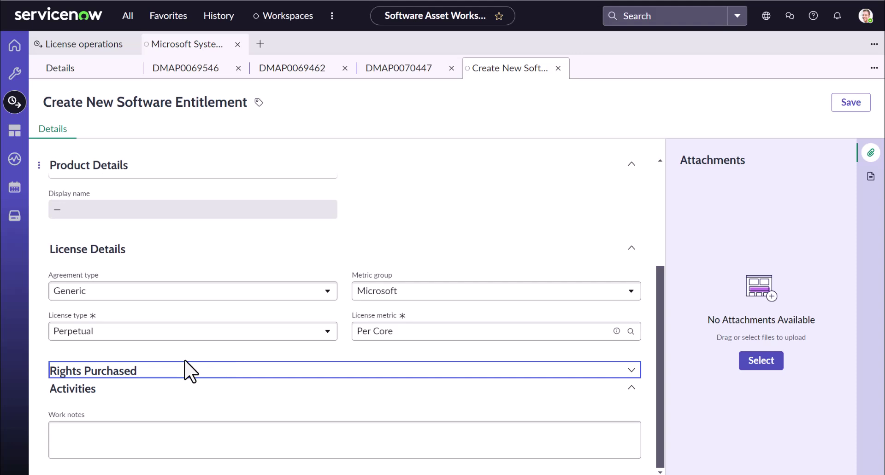
pyautogui.doubleClick(190, 371)
pyautogui.click(630, 373)
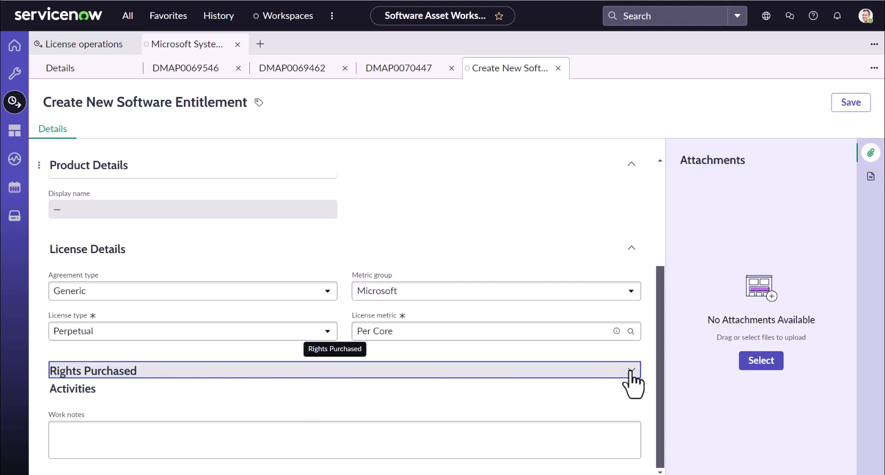
# Step: Set the entitlement's unit cost to 20.00 GBP and save the entitlement
pyautogui.scroll(-3, 622, 375)
pyautogui.click(255, 349)
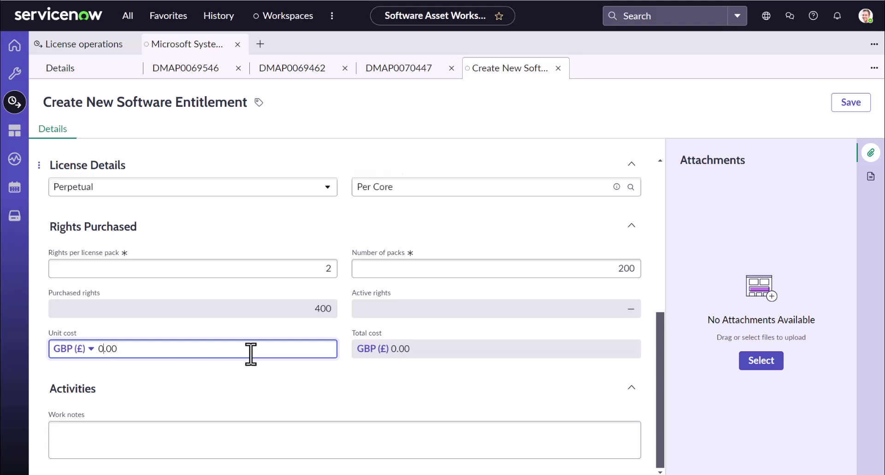
pyautogui.click(851, 102)
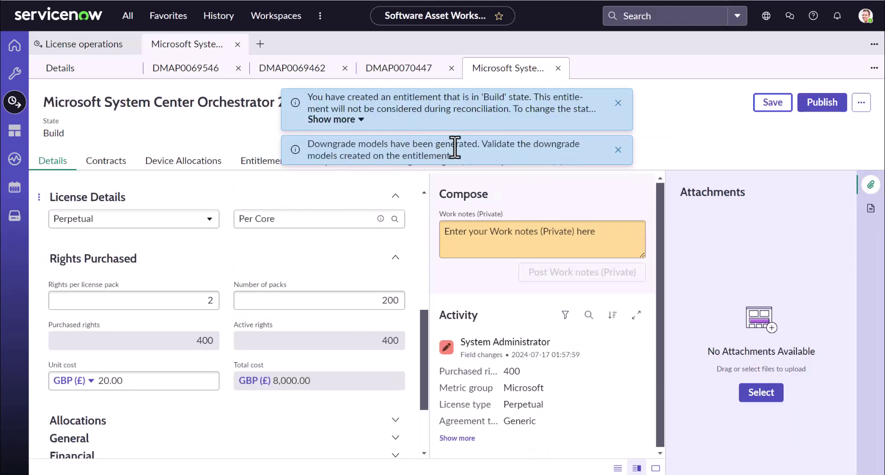
# Step: Dismiss the entitlement notices and view its downgrade rights with the attachments area collapsed
pyautogui.click(618, 102)
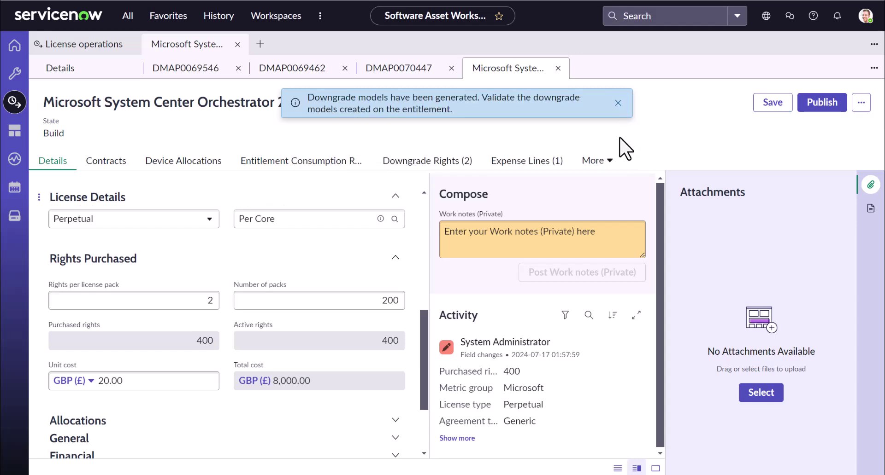
pyautogui.click(618, 101)
pyautogui.click(467, 163)
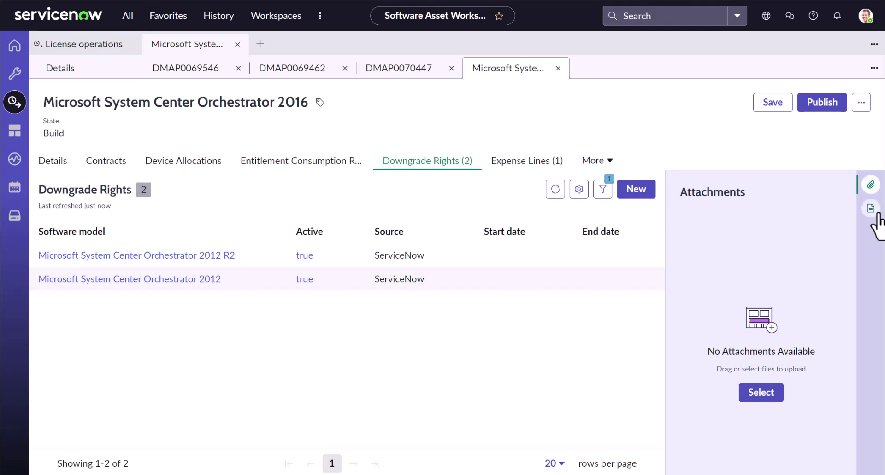
pyautogui.click(870, 187)
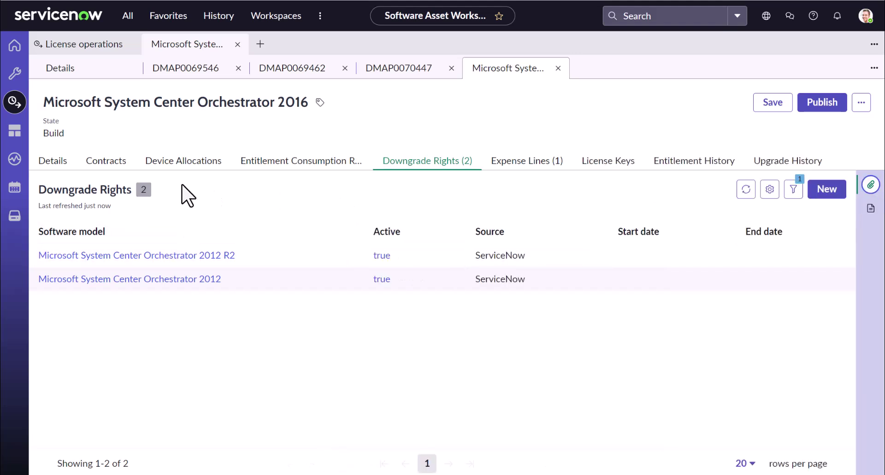
# Step: Check the System Center Orchestrator 2016 software model's details and its additional related lists, including Downgrade Rights
pyautogui.click(134, 166)
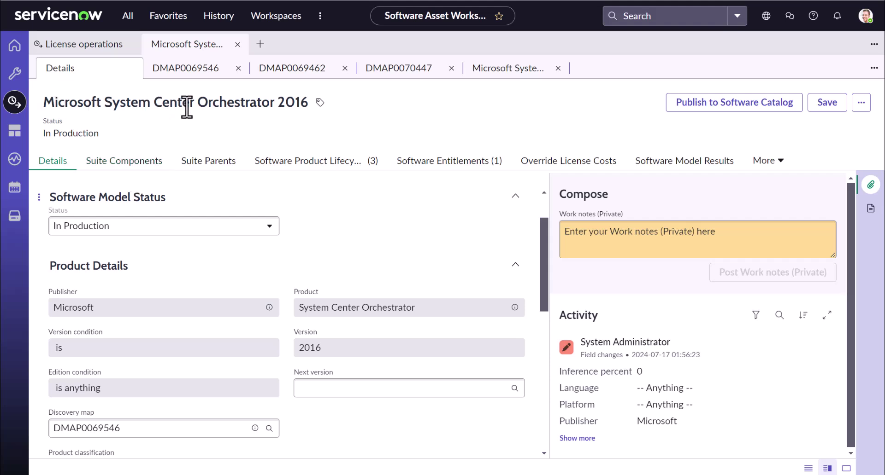
pyautogui.click(774, 166)
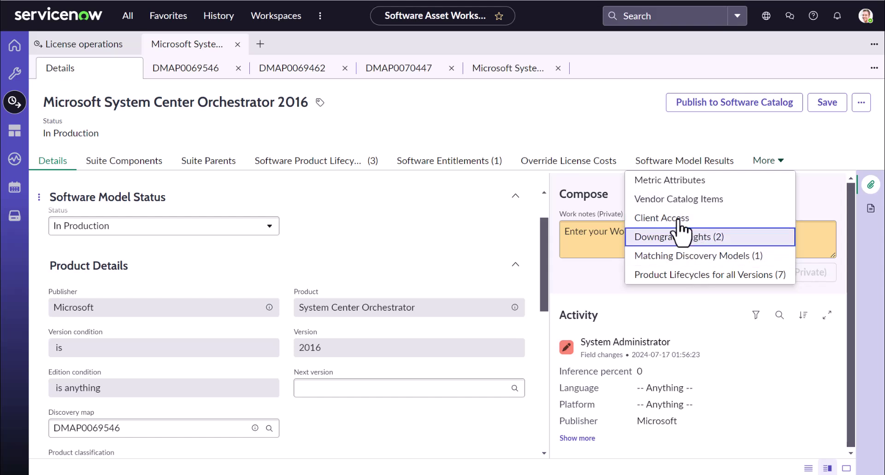
pyautogui.click(582, 113)
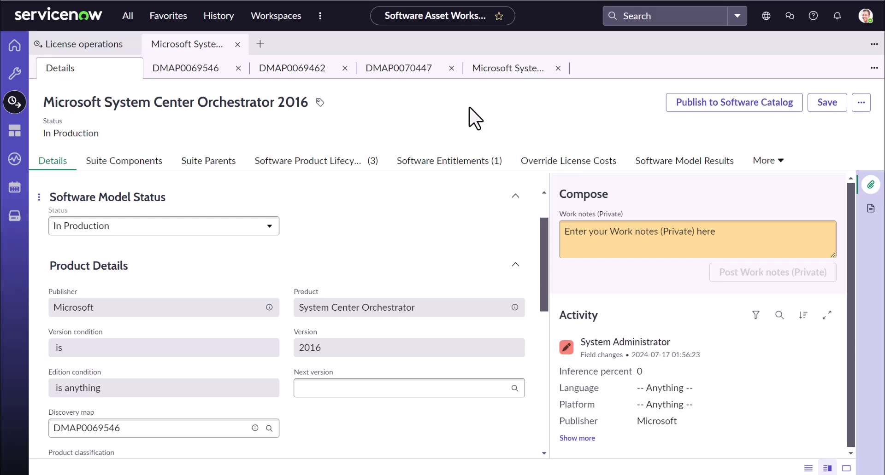
# Step: Start a new software entitlement from the License operations entitlement list, filling out the details in a standard form
pyautogui.click(14, 101)
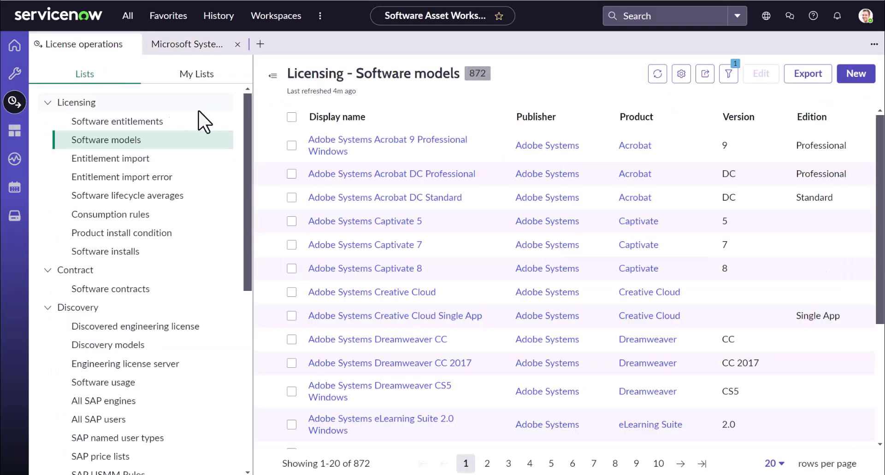
pyautogui.click(112, 121)
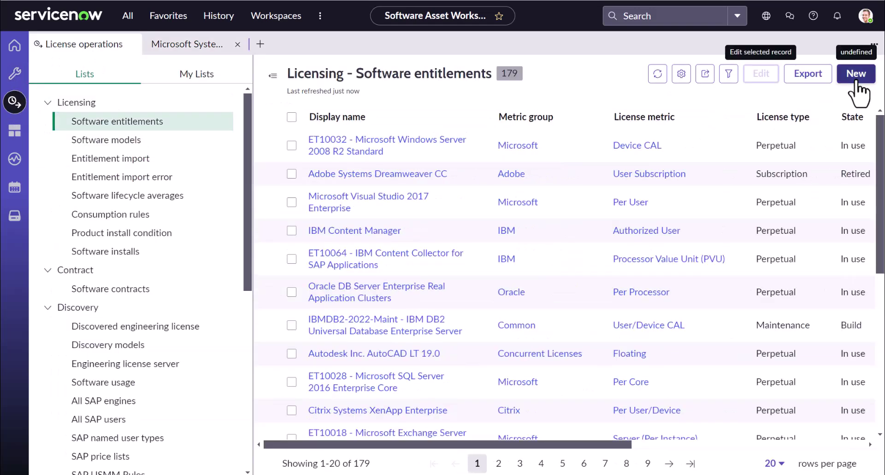
pyautogui.click(855, 74)
pyautogui.click(391, 255)
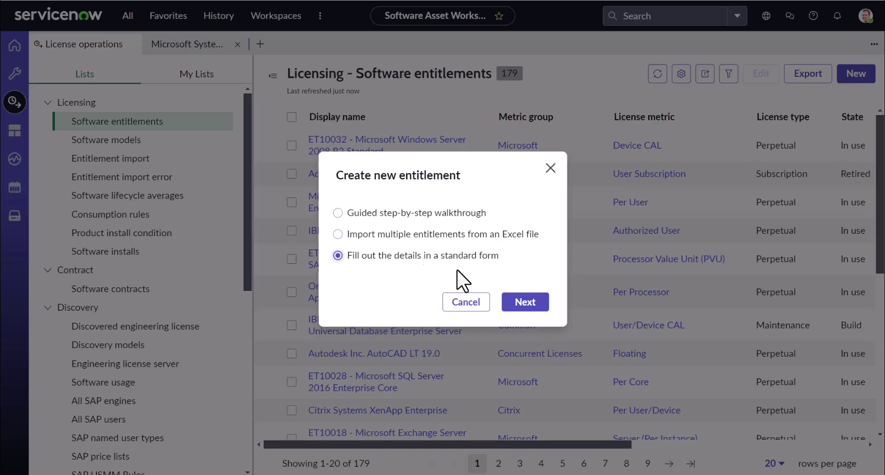
pyautogui.click(524, 303)
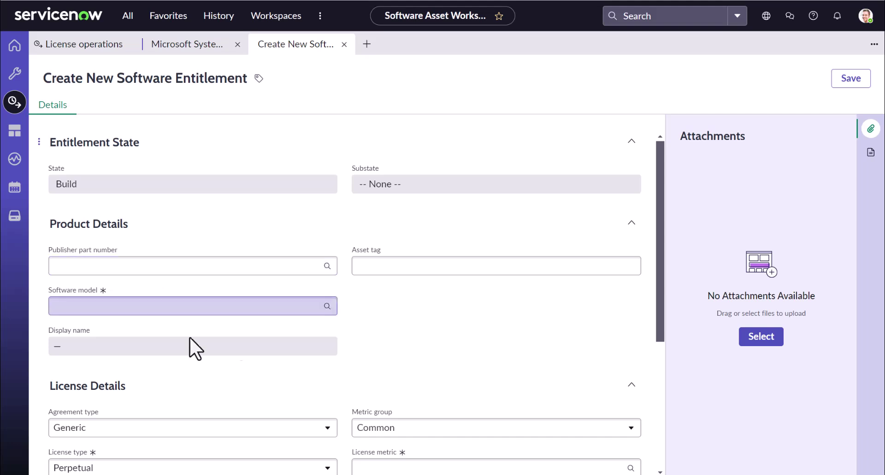
# Step: Set the new entitlement's publisher part number to C5E-01235
pyautogui.click(138, 266)
pyautogui.write('C5E-01235')
pyautogui.click(96, 300)
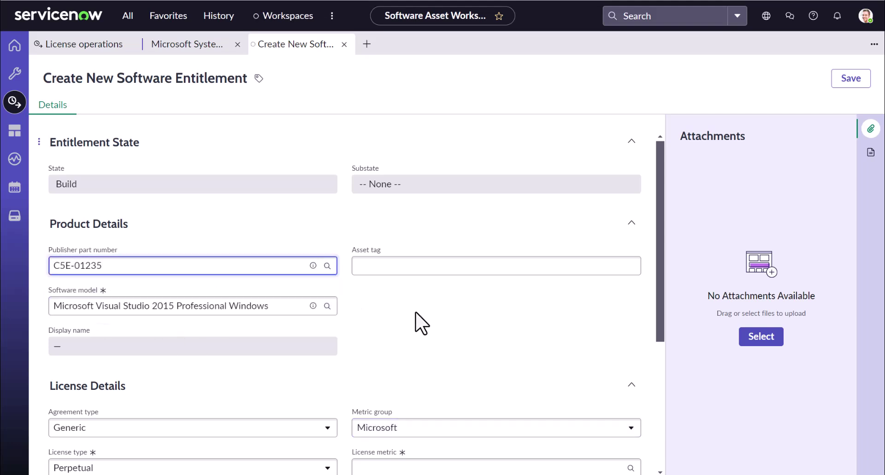
# Step: Set the new entitlement's purchased rights to 200
pyautogui.scroll(-3, 415, 300)
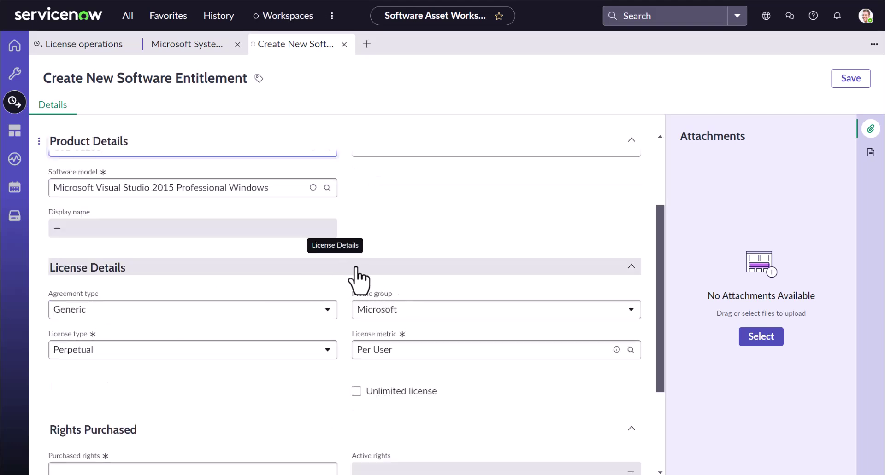
pyautogui.scroll(-2, 355, 281)
pyautogui.scroll(-2, 355, 297)
pyautogui.click(219, 318)
pyautogui.write('2')
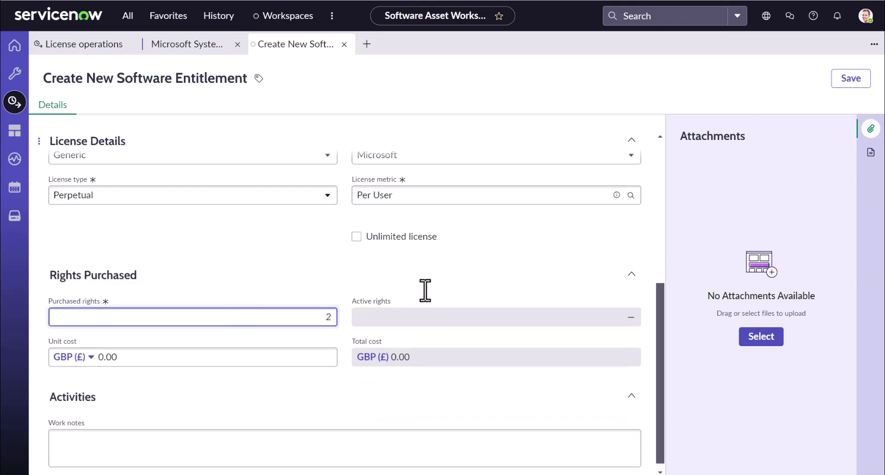
pyautogui.write('00')
pyautogui.click(434, 292)
# Step: Set the unit cost to 20.00 GBP and save the Visual Studio 2015 Professional entitlement
pyautogui.scroll(-1, 428, 294)
pyautogui.click(152, 352)
pyautogui.write('20')
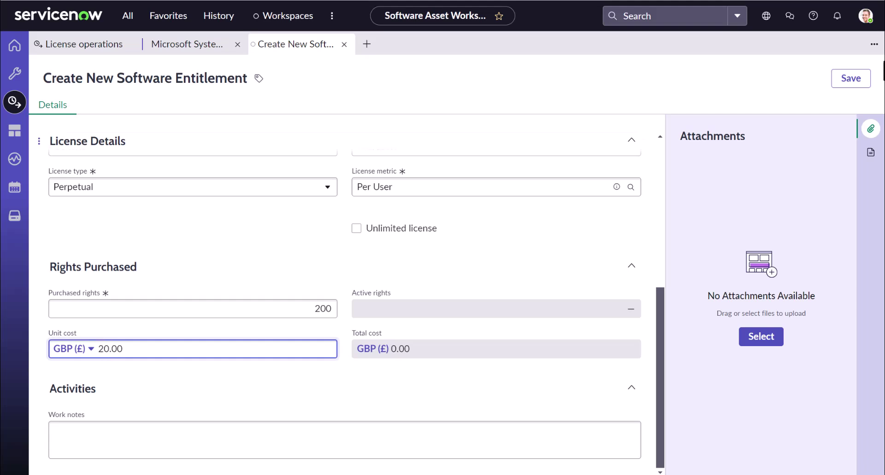
pyautogui.hotkey('ctrl', 's')
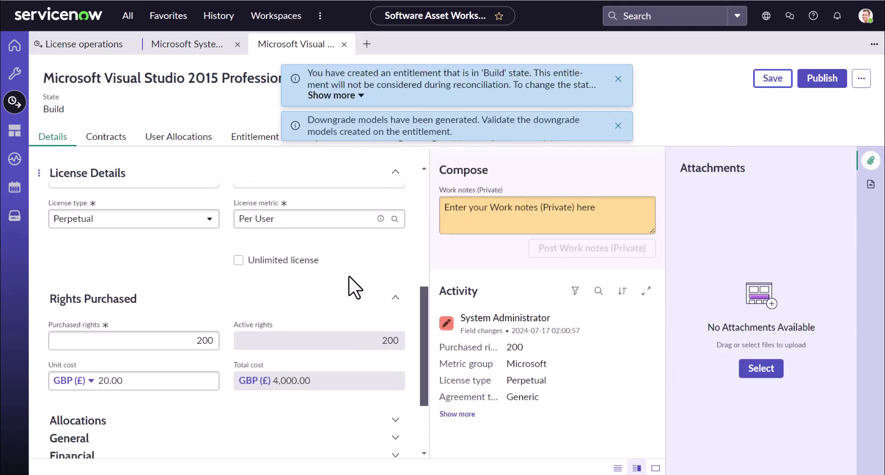
# Step: Dismiss the notices and view the downgrade rights of the Visual Studio 2015 Professional entitlement
pyautogui.click(617, 125)
pyautogui.click(618, 79)
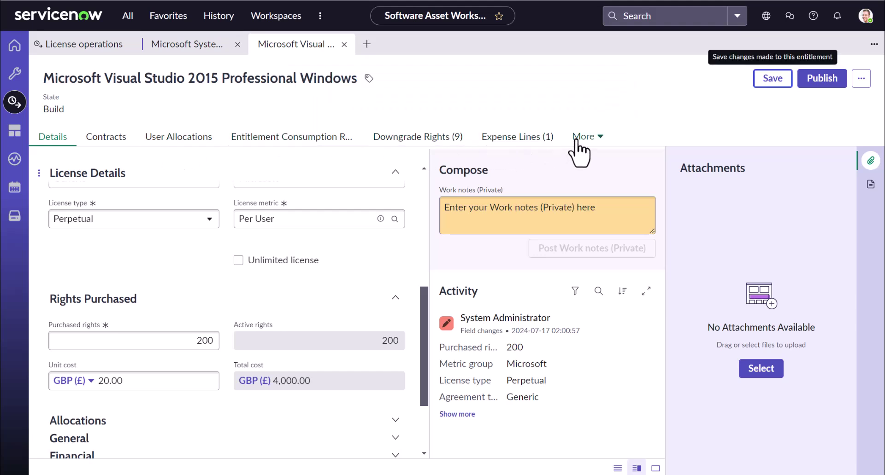
pyautogui.click(428, 141)
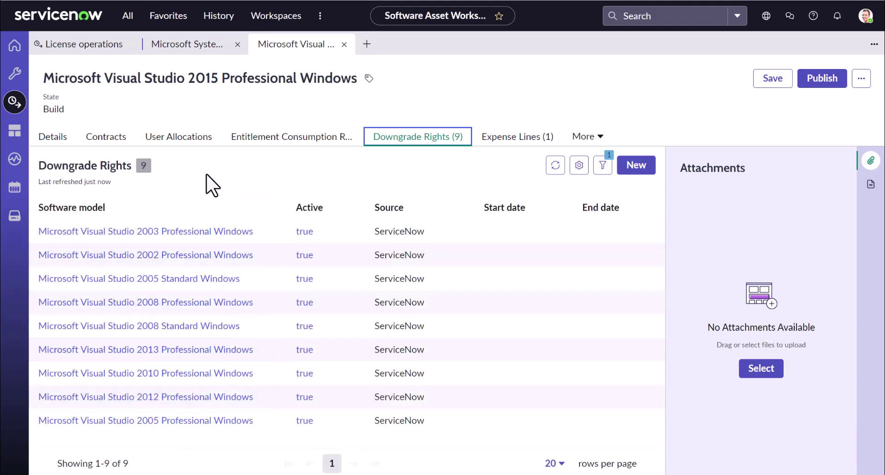
# Step: Open the software product definition behind the entitlement's publisher part number C5E-01235
pyautogui.click(53, 136)
pyautogui.scroll(3, 276, 285)
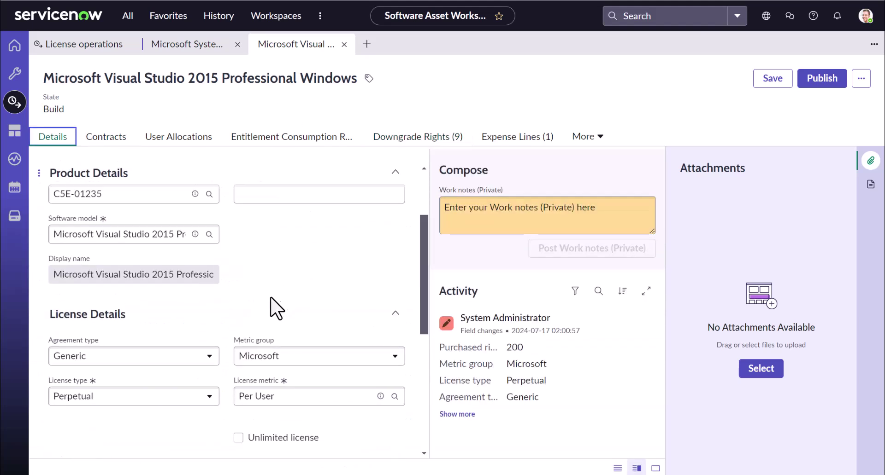
pyautogui.click(194, 194)
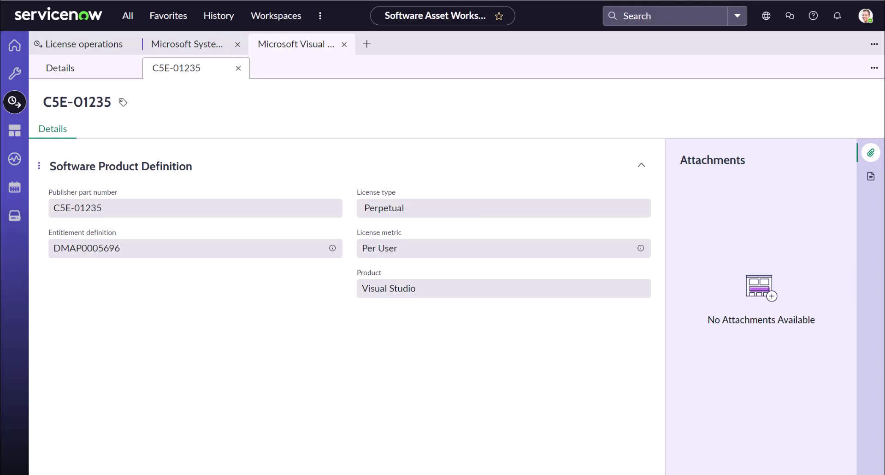
# Step: Open the Software Product Definitions table list using samp_sw_product_definition.LIST
pyautogui.click(127, 16)
pyautogui.write('samp_sw_product_definition')
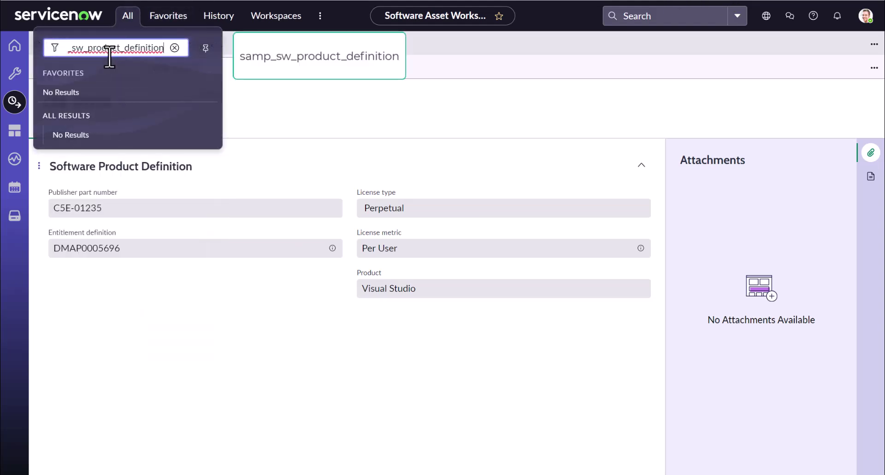
pyautogui.press('Home')
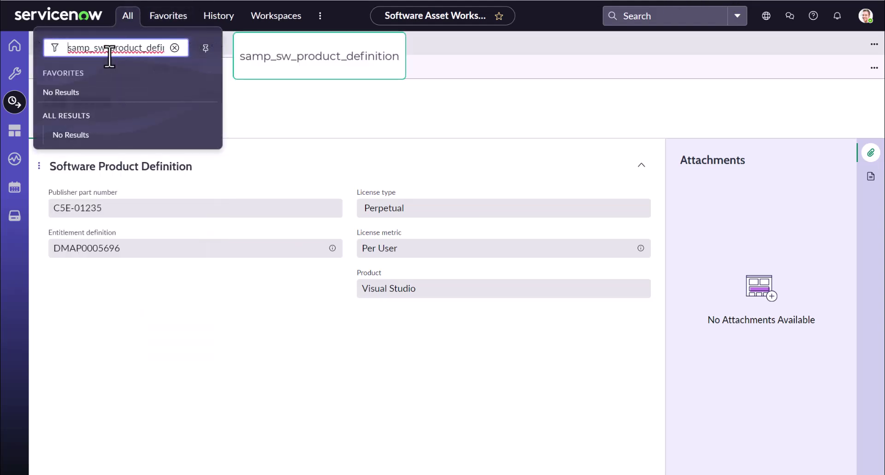
pyautogui.press('Right')
pyautogui.press('Right')
pyautogui.press('Right')
pyautogui.press('Right')
pyautogui.press('Right')
pyautogui.press('Right')
pyautogui.press('Right')
pyautogui.press('Right')
pyautogui.press('Right')
pyautogui.press('Right')
pyautogui.press('Right')
pyautogui.press('Right')
pyautogui.press('Right')
pyautogui.press('Right')
pyautogui.press('Right')
pyautogui.press('Right')
pyautogui.press('Right')
pyautogui.press('Right')
pyautogui.press('Right')
pyautogui.press('Right')
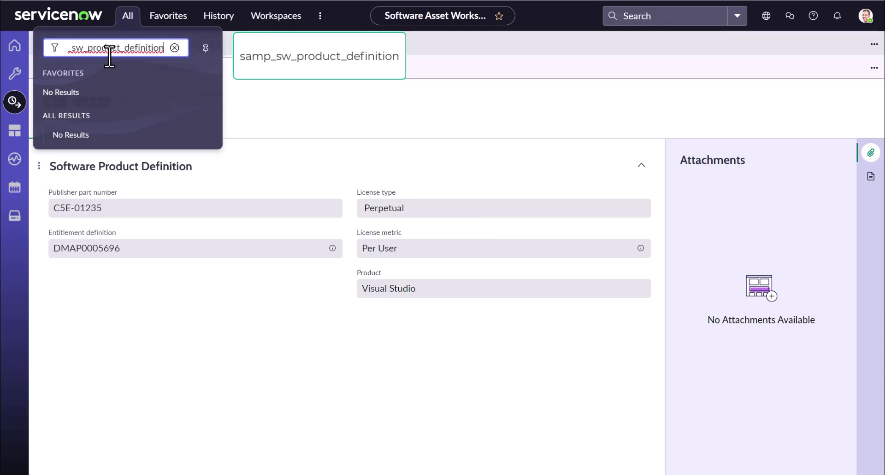
pyautogui.write('.LIST')
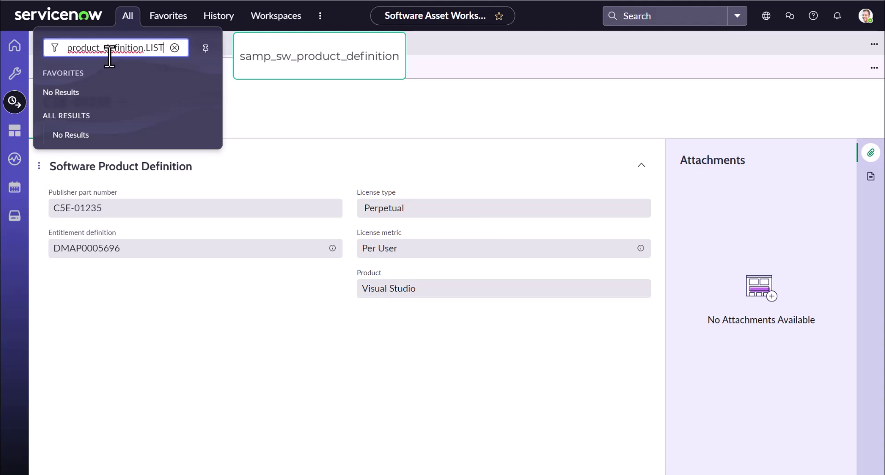
pyautogui.press('Return')
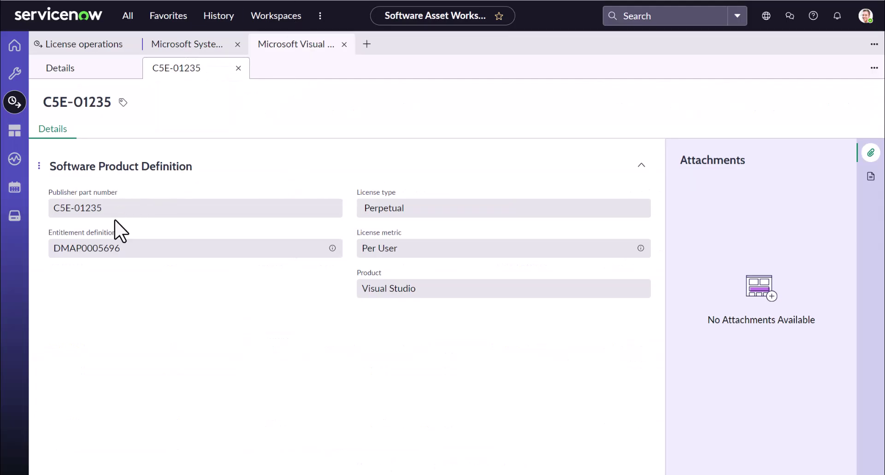
# Step: Filter the product definitions by publisher part number =C5E-01235 and open the matching record
pyautogui.tripleClick(118, 208)
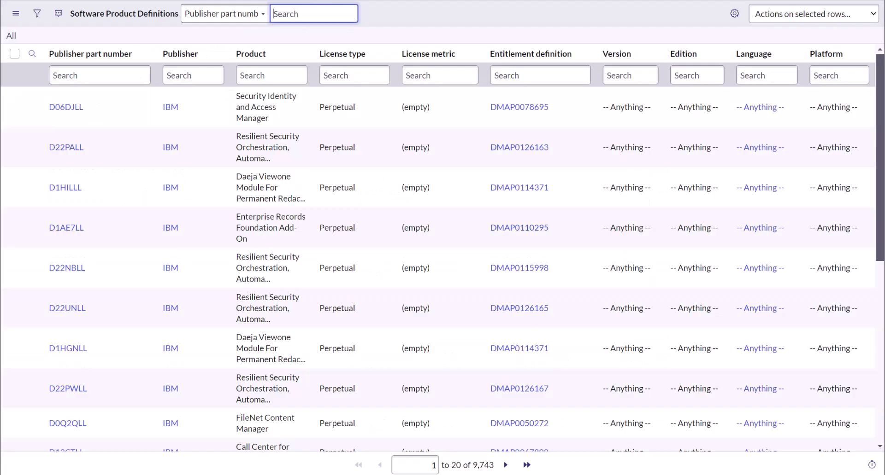
pyautogui.click(96, 80)
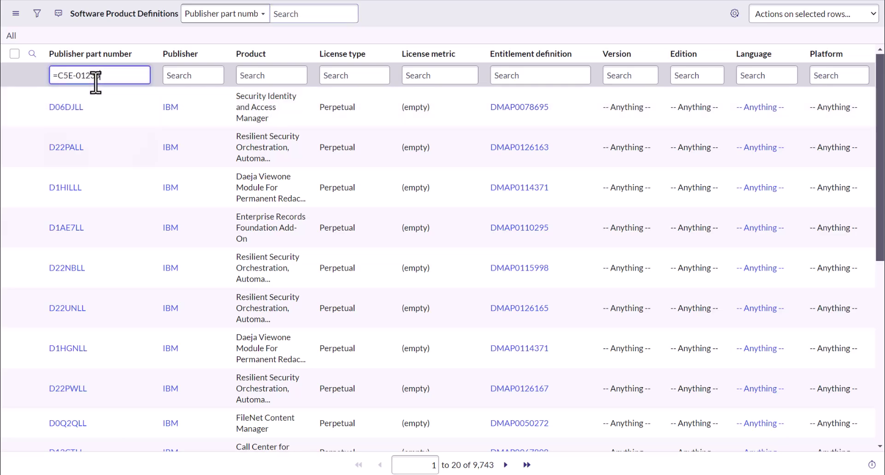
pyautogui.press('Return')
pyautogui.click(71, 117)
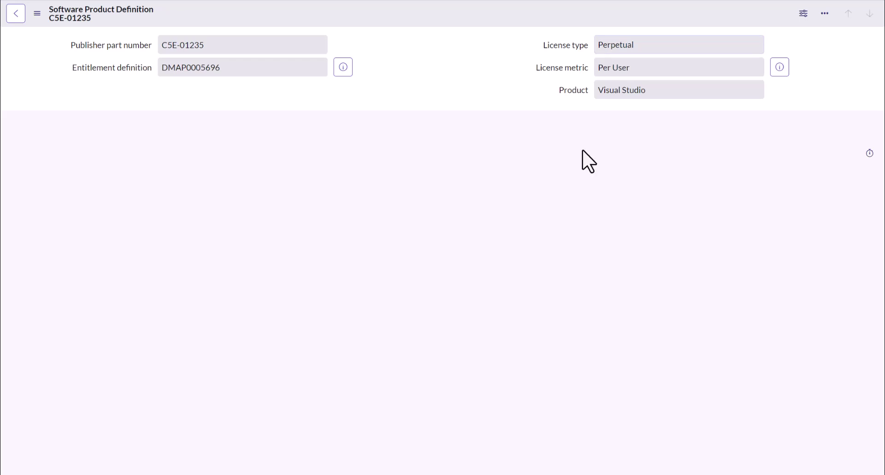
# Step: Open the discovery map record used as the product's entitlement definition and review its downgrade rights
pyautogui.click(343, 67)
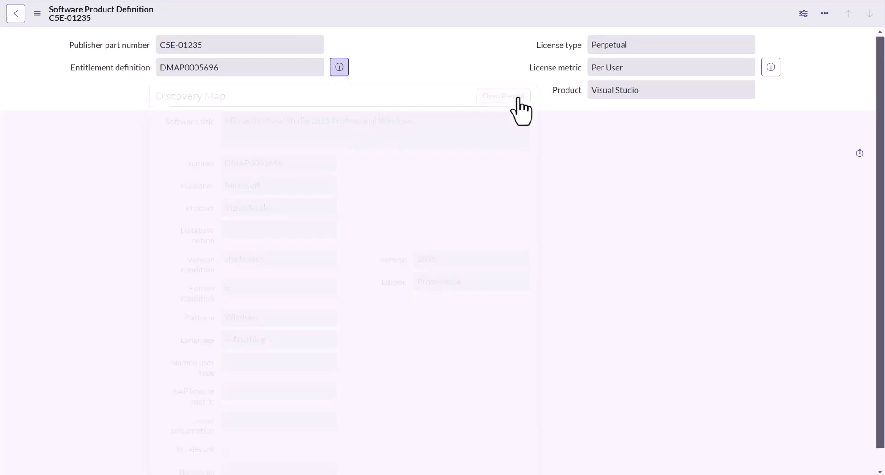
pyautogui.click(502, 95)
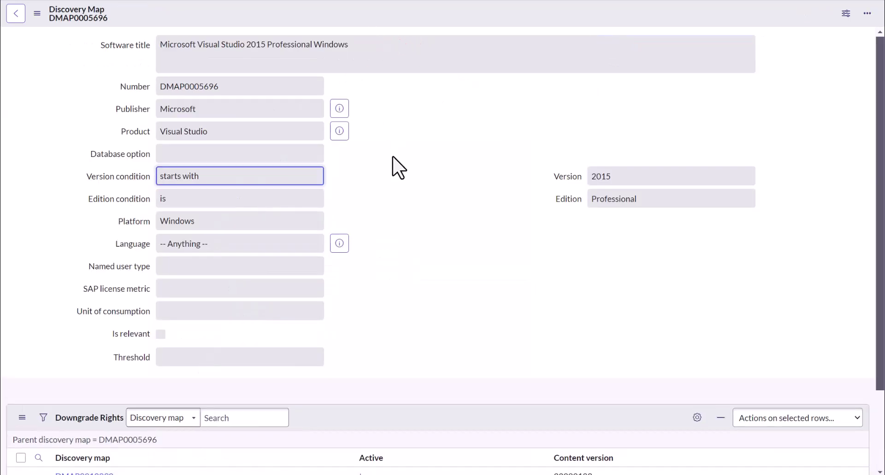
pyautogui.scroll(-2, 397, 180)
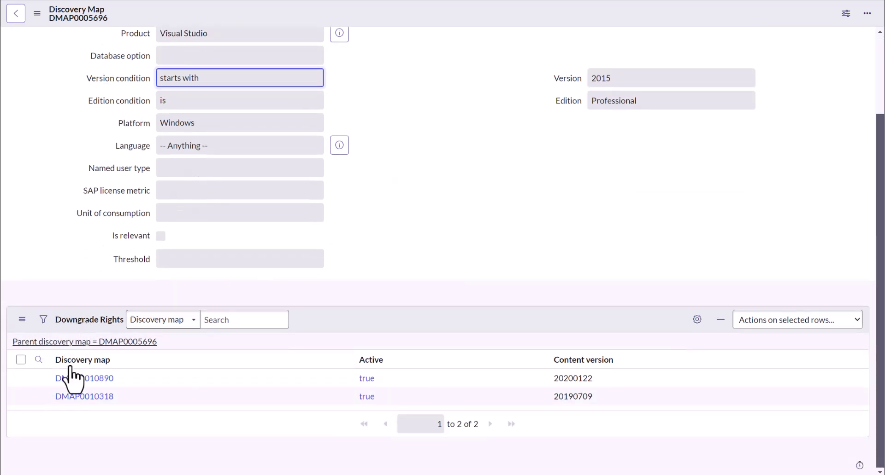
pyautogui.scroll(2, 152, 92)
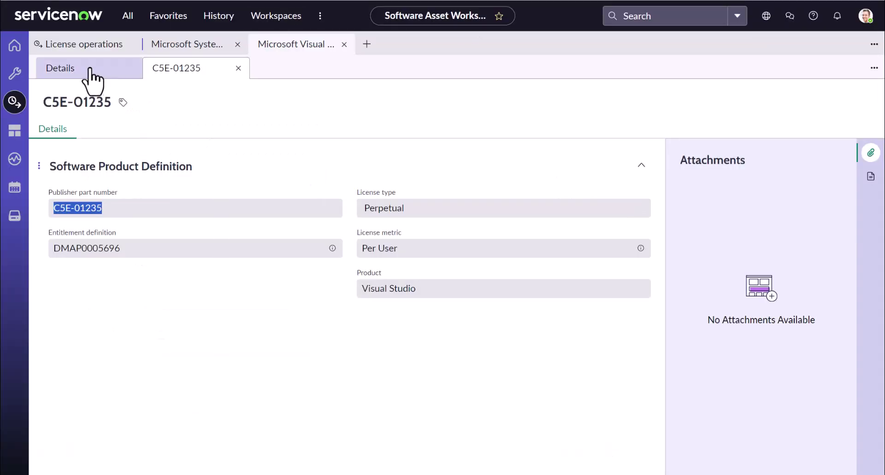
# Step: Return to the Visual Studio 2015 Professional entitlement and compare its downgrade rights with its product details
pyautogui.click(87, 69)
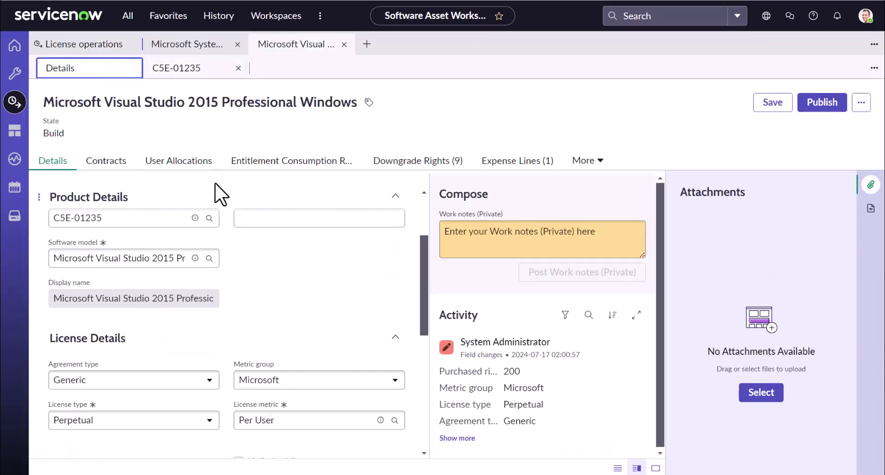
pyautogui.click(450, 161)
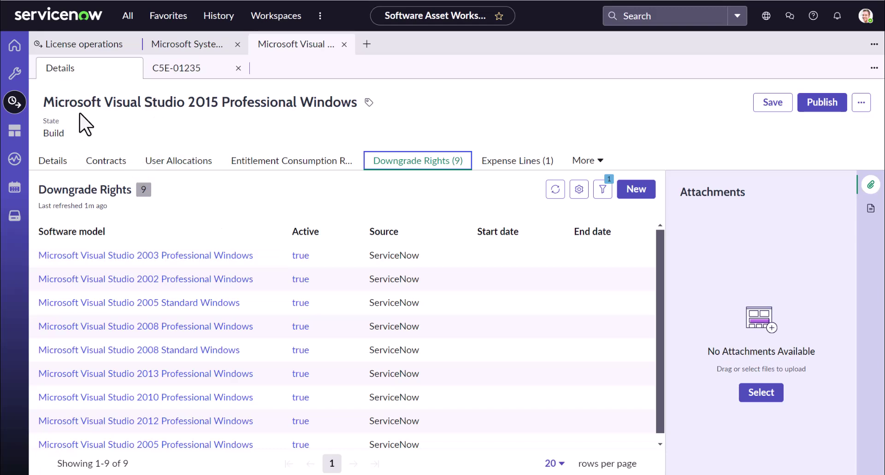
pyautogui.click(64, 163)
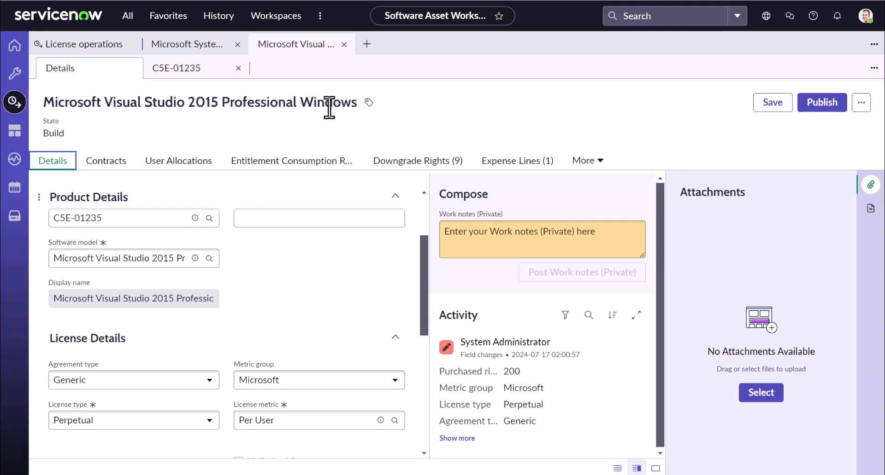
pyautogui.scroll(2, 130, 222)
pyautogui.moveTo(113, 277); pyautogui.dragTo(52, 283)
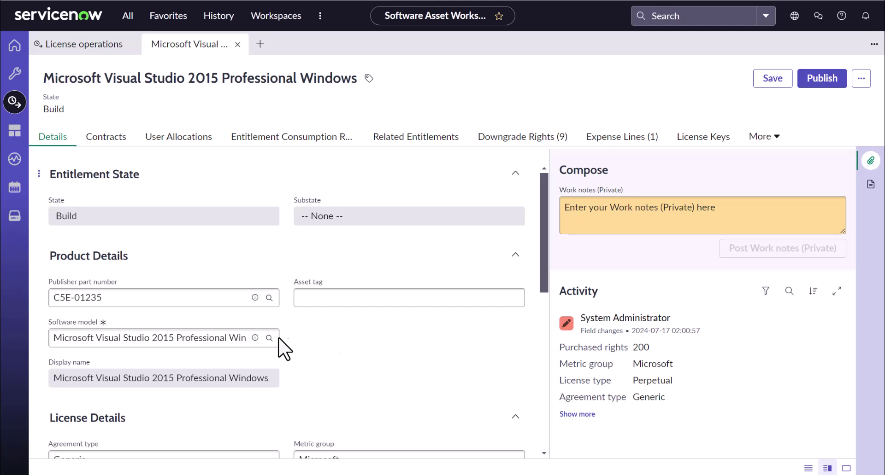
# Step: Open the entitlement's software model, collapse its attachments area, and examine the Discovery map and Next version fields
pyautogui.click(255, 339)
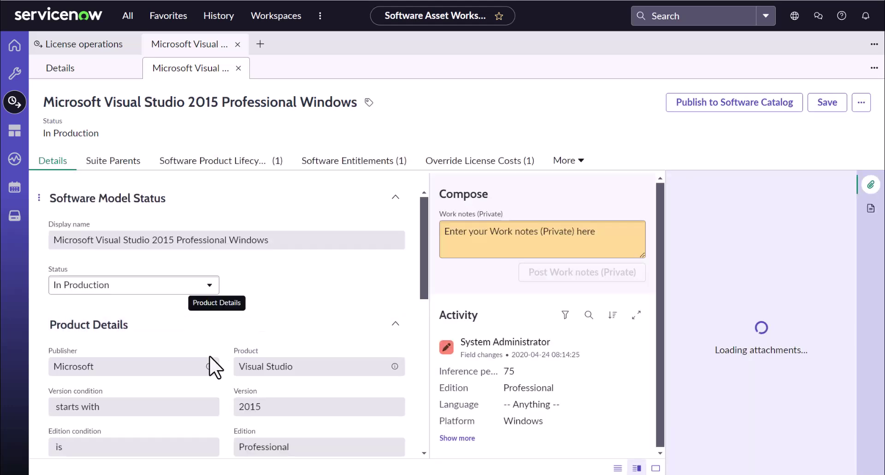
pyautogui.click(870, 185)
pyautogui.scroll(-3, 273, 345)
pyautogui.click(154, 371)
pyautogui.moveTo(154, 371); pyautogui.dragTo(102, 371)
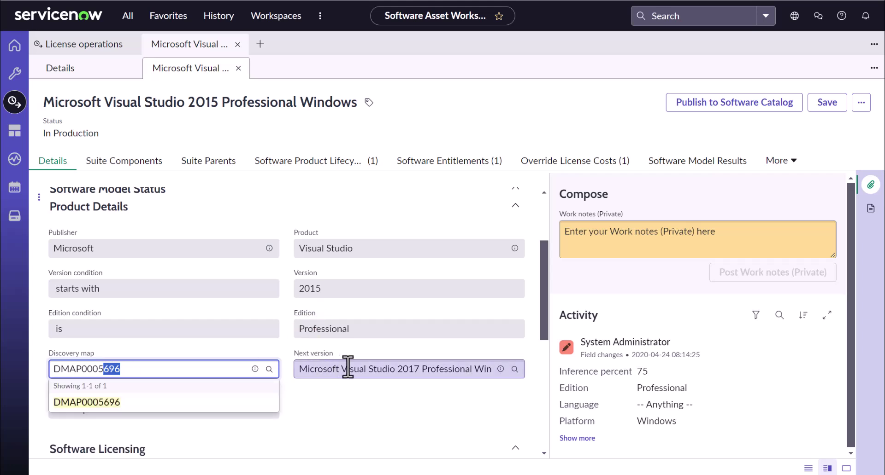
pyautogui.click(393, 370)
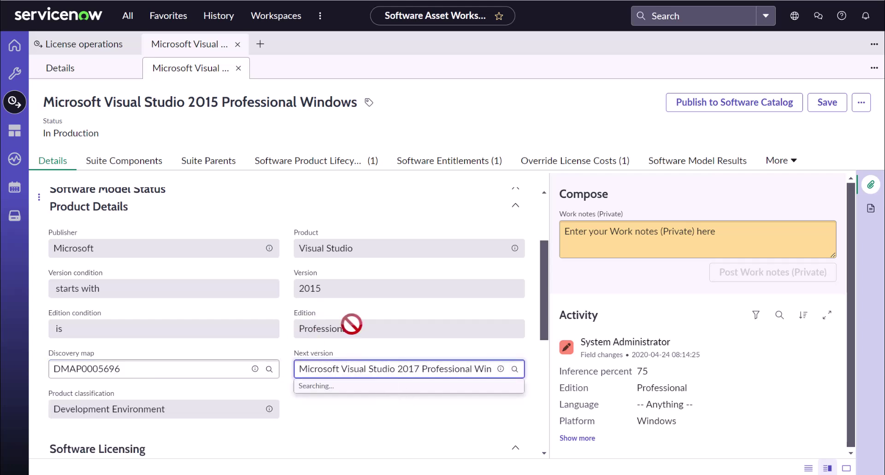
# Step: Review the software model's product version and discovery map number against its Next version field
pyautogui.click(164, 367)
pyautogui.moveTo(356, 296); pyautogui.dragTo(252, 220)
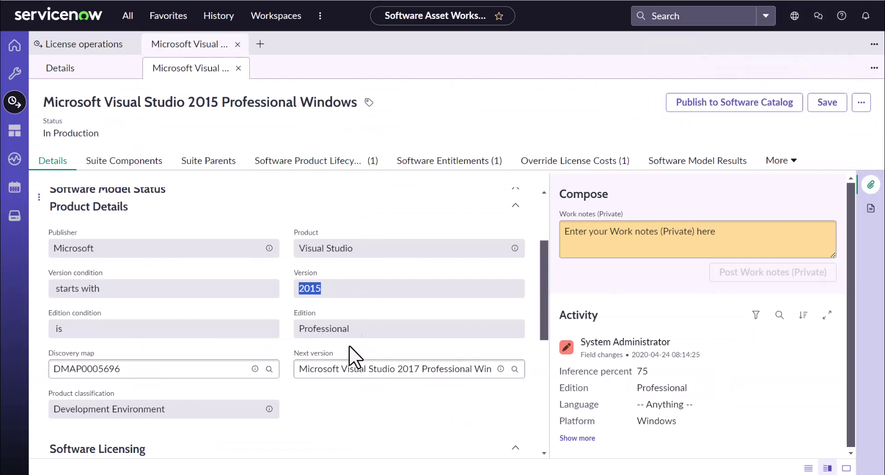
pyautogui.click(131, 372)
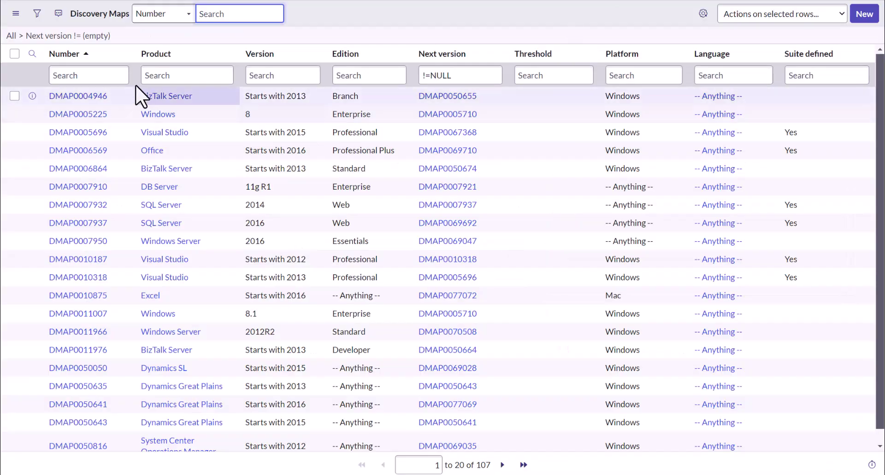
# Step: Filter the discovery maps by number =DMAP0005696, open the discovery map in its Next version column, and review the software title
pyautogui.click(113, 75)
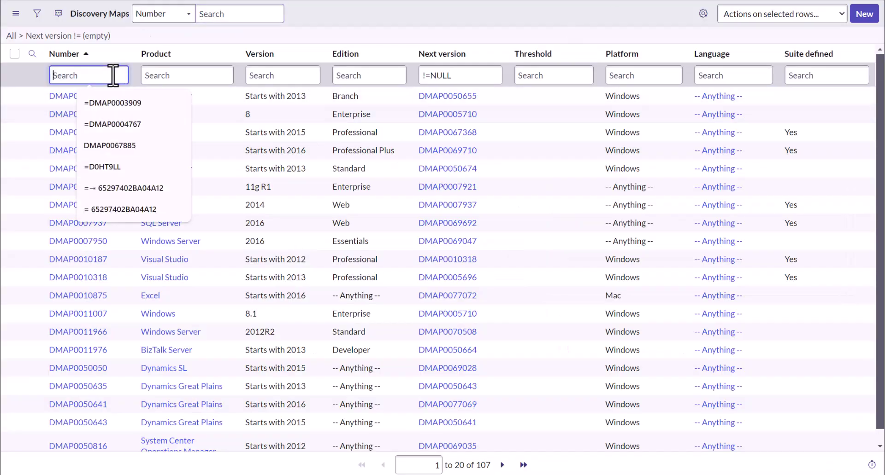
pyautogui.write('=DMAP000569')
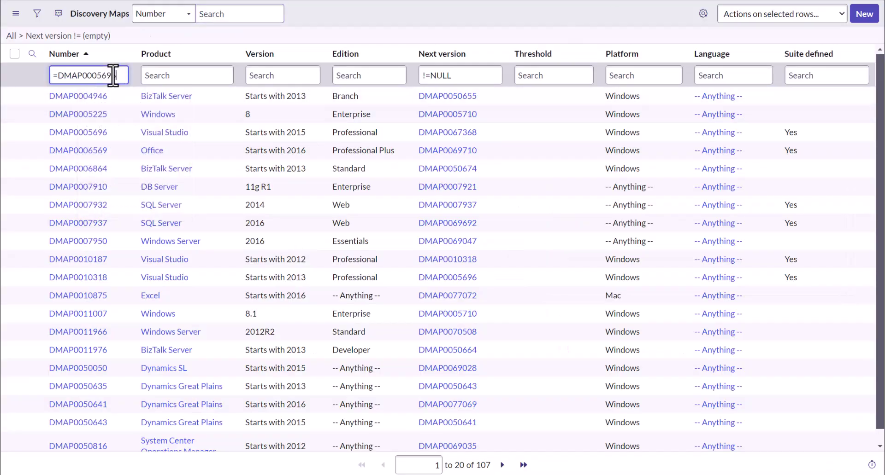
pyautogui.write('6')
pyautogui.press('Return')
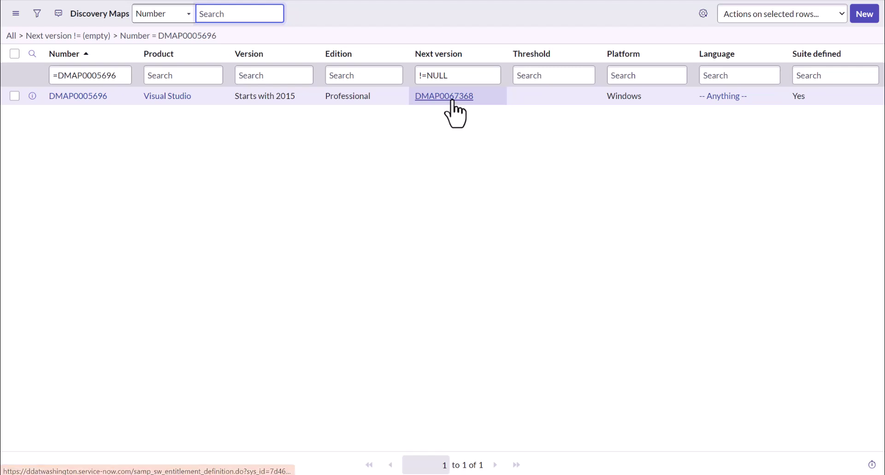
pyautogui.click(431, 96)
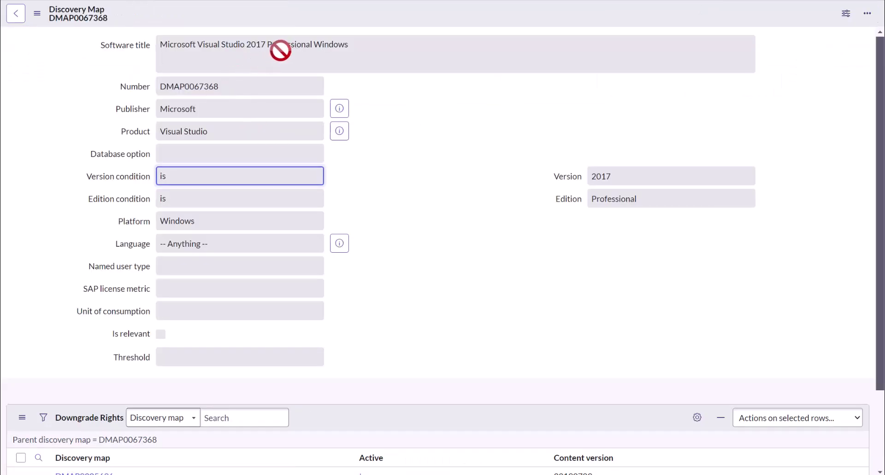
pyautogui.moveTo(282, 50); pyautogui.dragTo(246, 47)
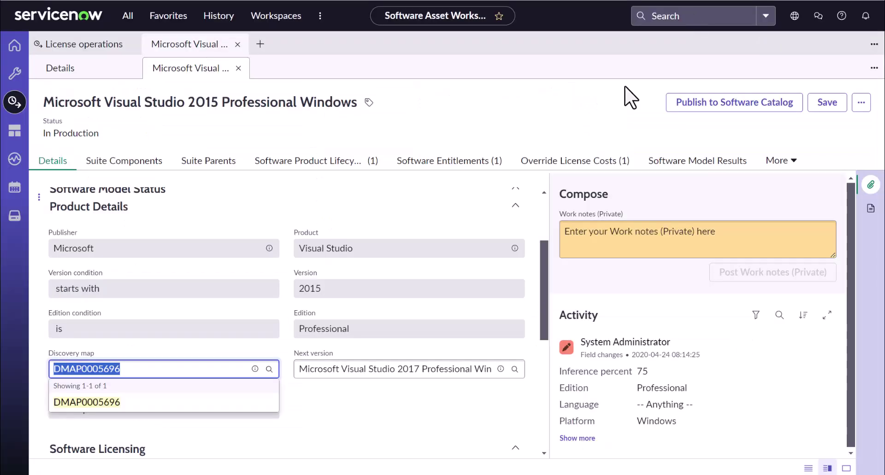
# Step: Collapse the software model's status section and return to the Visual Studio 2015 Professional entitlement's details
pyautogui.click(313, 192)
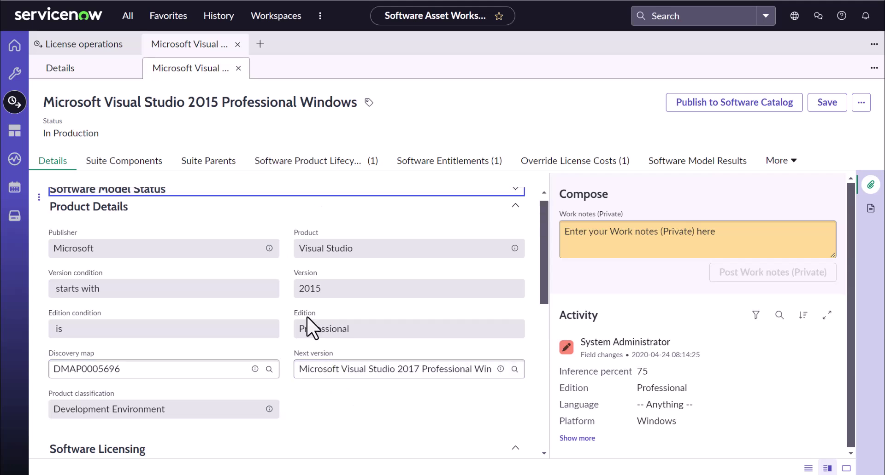
pyautogui.click(74, 69)
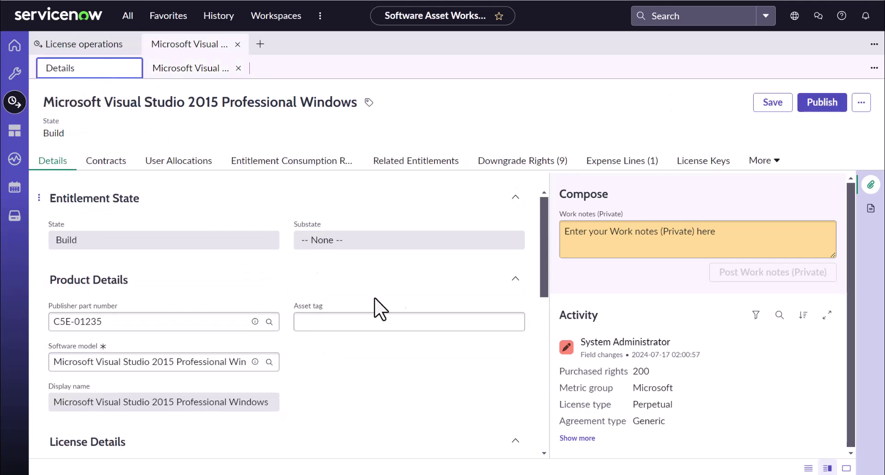